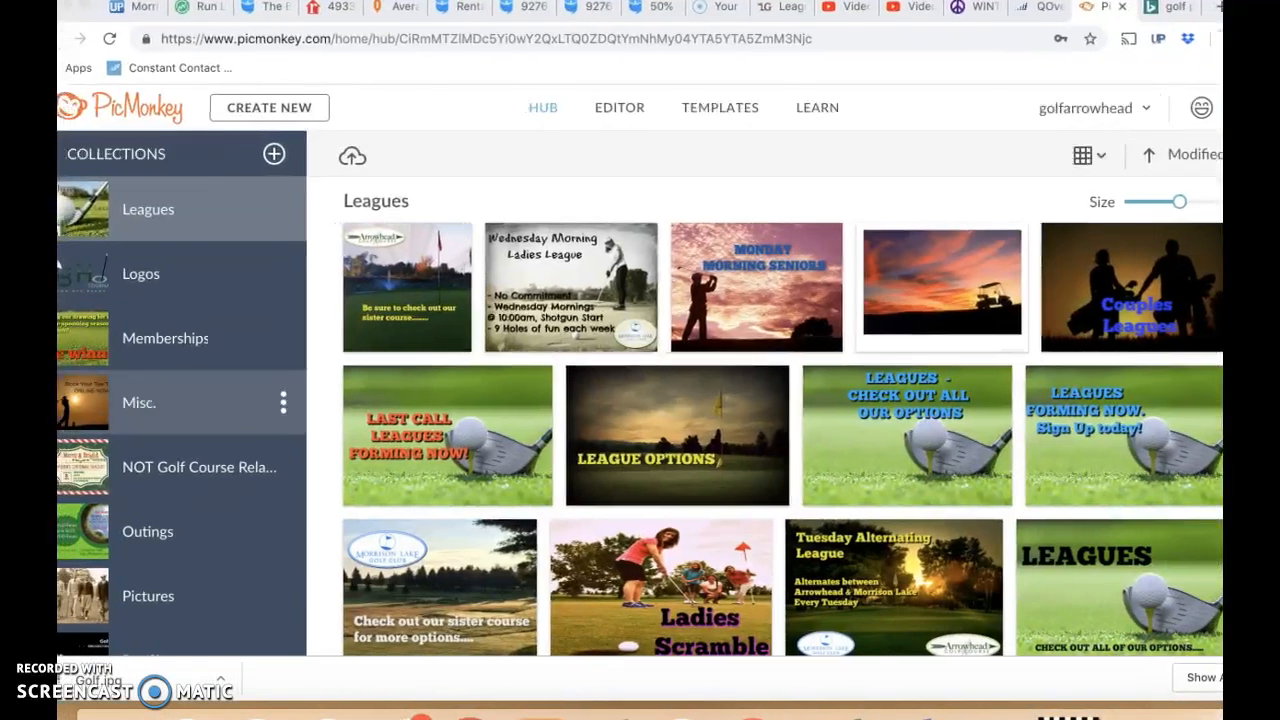
- Look through the Hub's image collections and check the file upload dialog, leaving it without choosing a file
{"action": "left_click", "coordinate": [514, 119]}
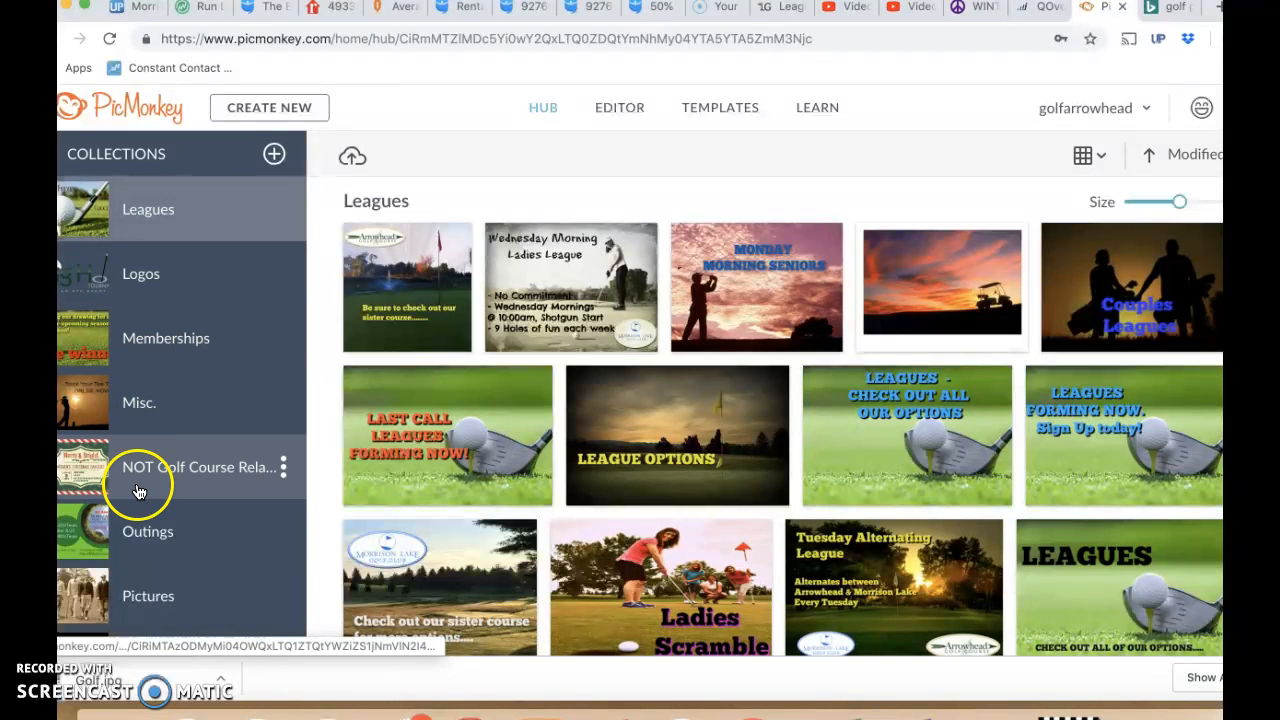
{"action": "scroll", "coordinate": [139, 497], "scroll_direction": "down", "scroll_amount": 2}
{"action": "scroll", "coordinate": [139, 497], "scroll_direction": "down", "scroll_amount": 5}
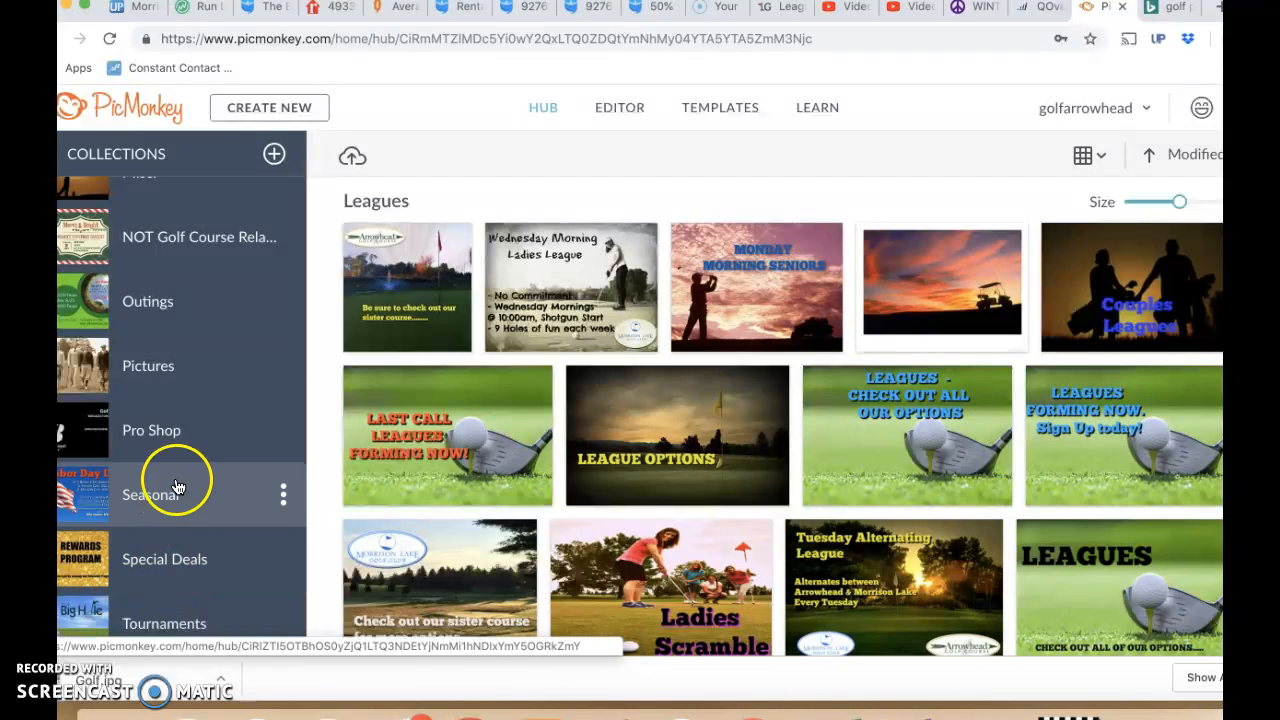
{"action": "scroll", "coordinate": [212, 228], "scroll_direction": "up", "scroll_amount": 4}
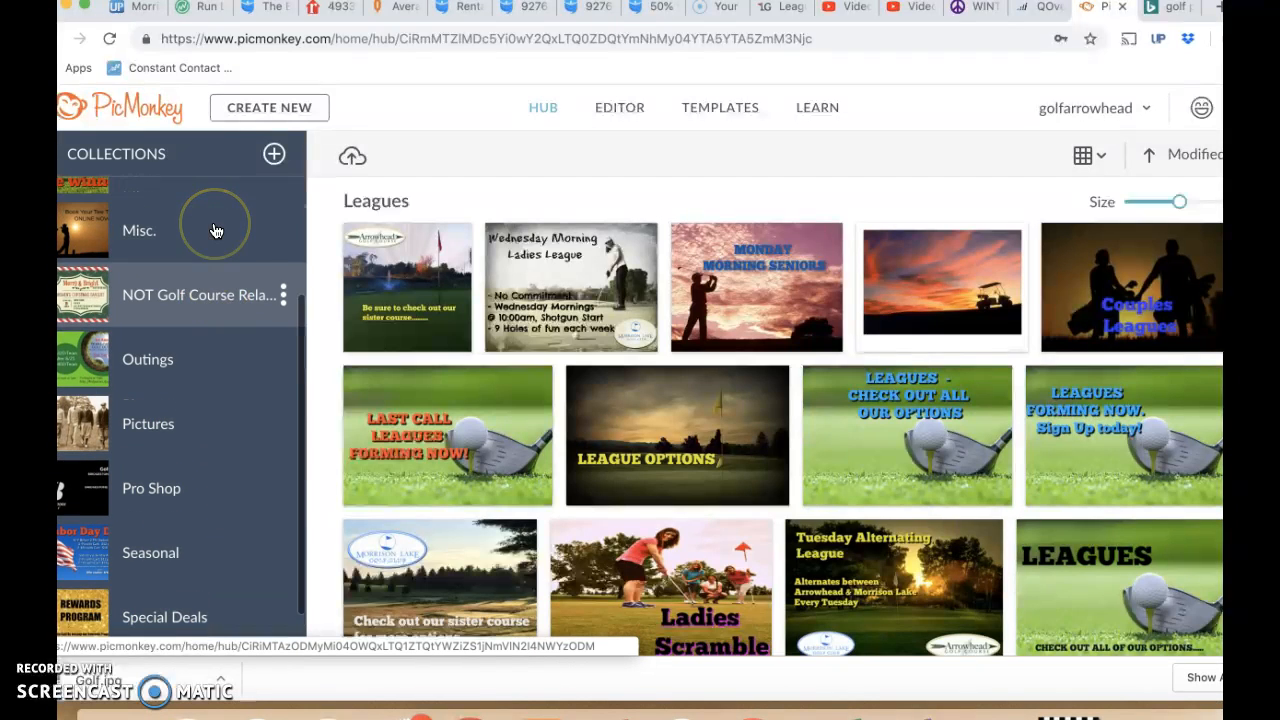
{"action": "scroll", "coordinate": [186, 255], "scroll_direction": "up", "scroll_amount": 2}
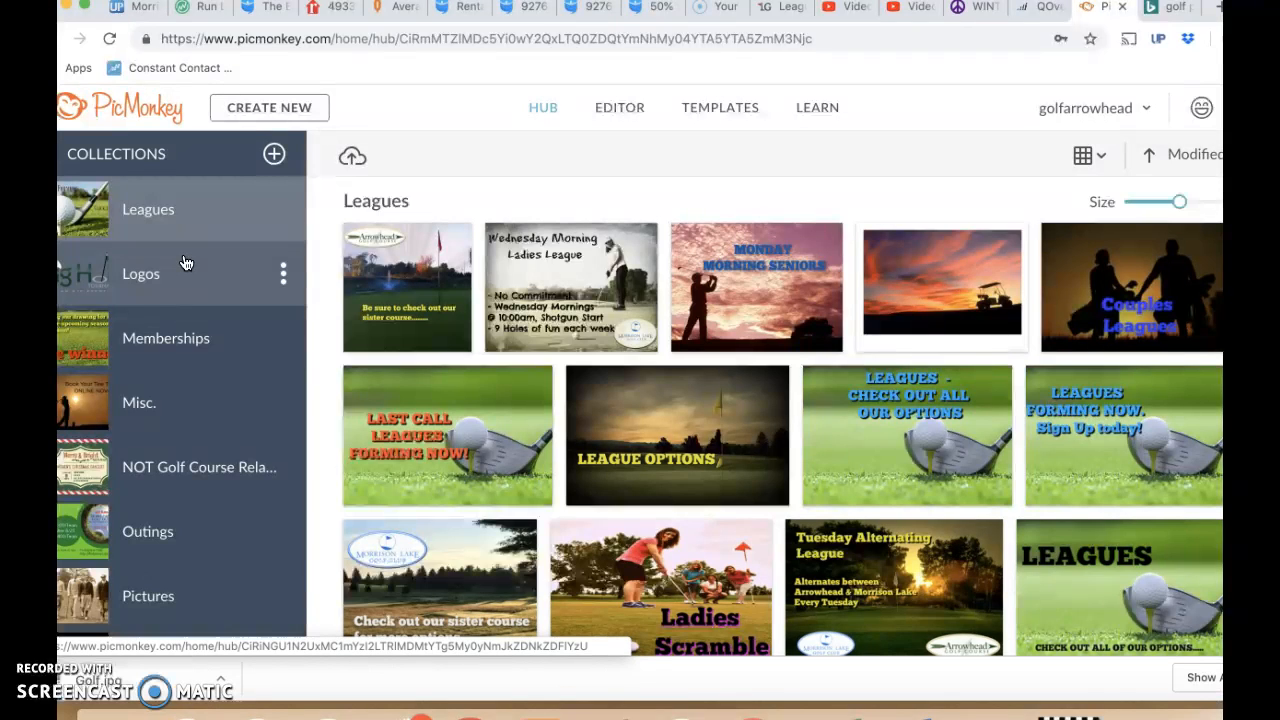
{"action": "left_click", "coordinate": [522, 158]}
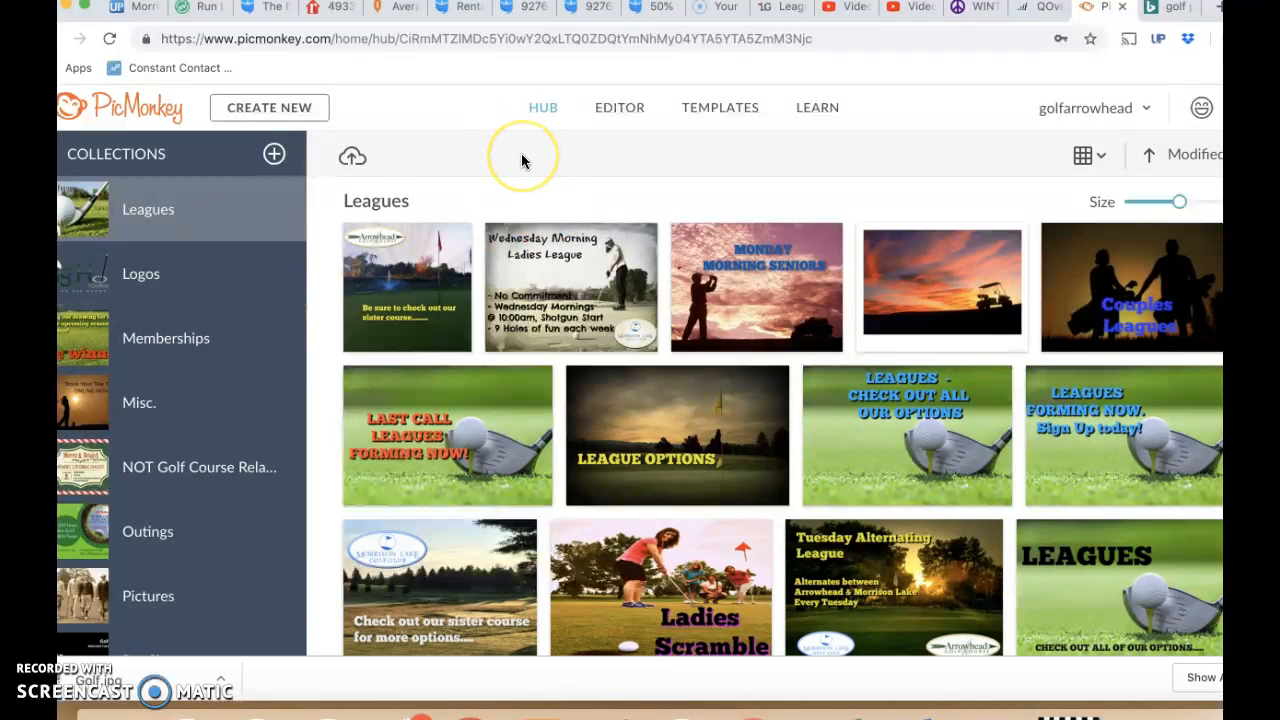
{"action": "left_click", "coordinate": [358, 160]}
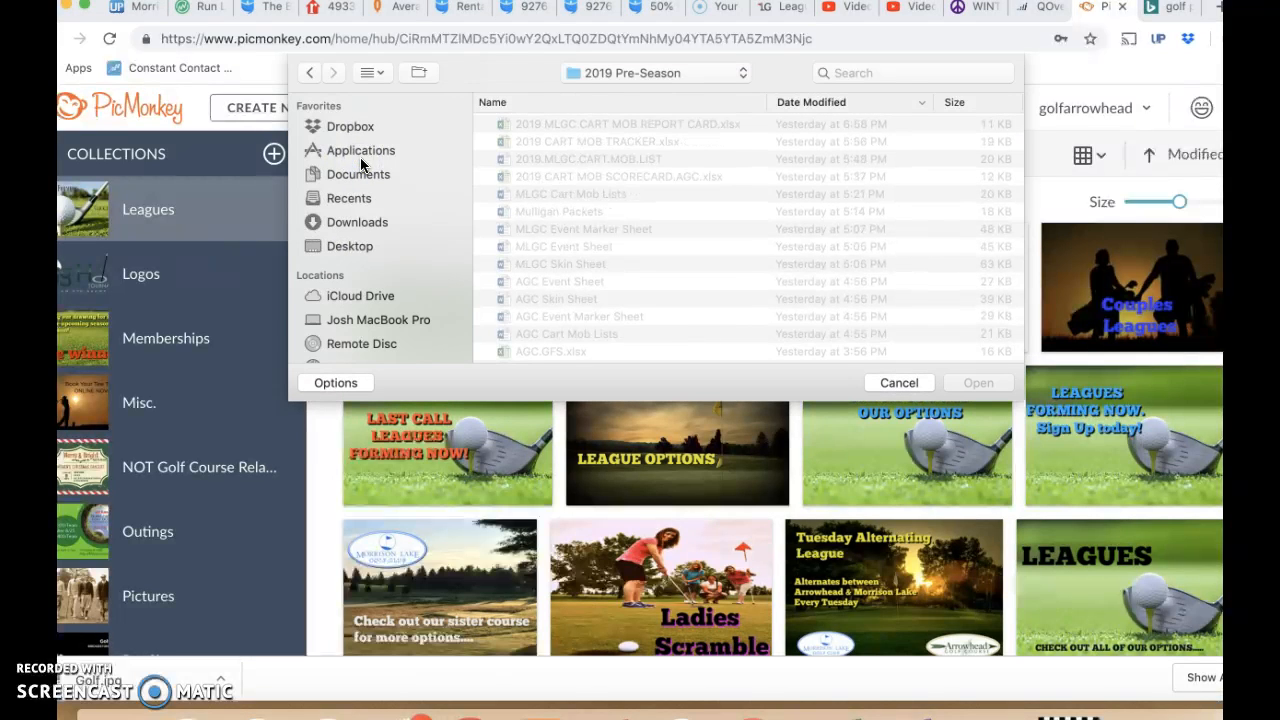
{"action": "left_click", "coordinate": [885, 386]}
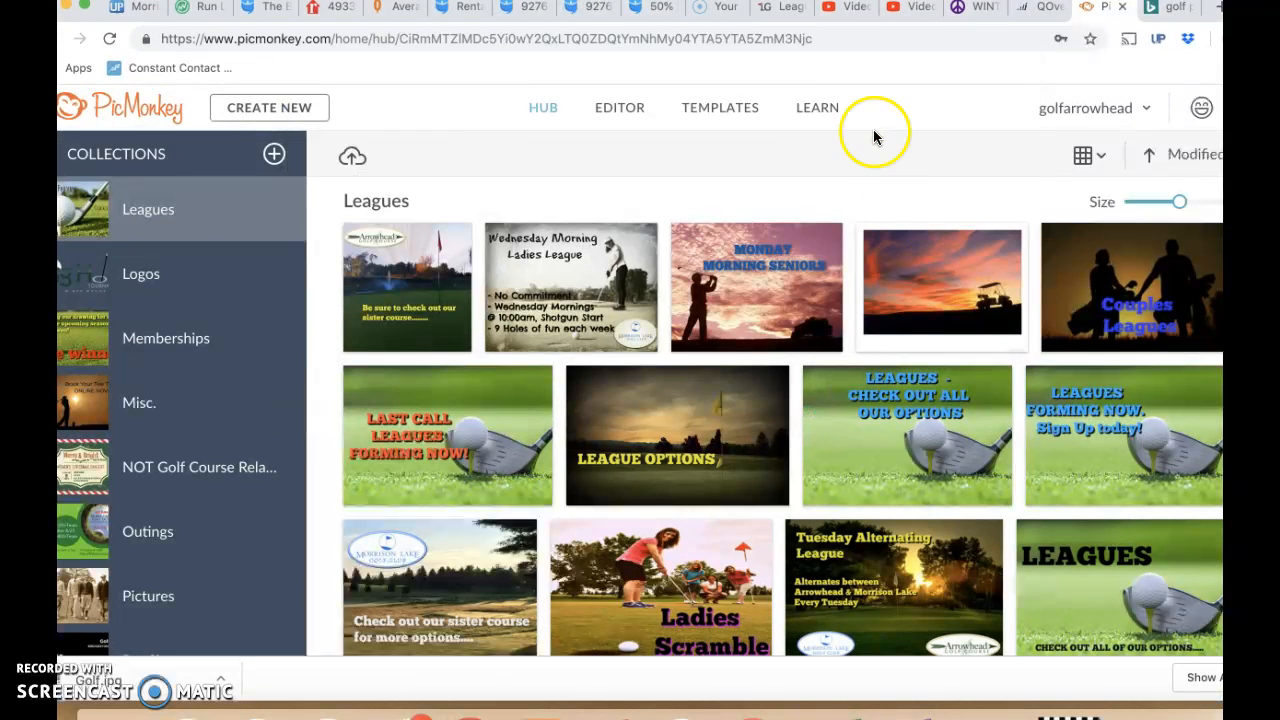
- Switch to the Bing page and run an image search for "golf picture"
{"action": "left_click", "coordinate": [1157, 10]}
{"action": "left_click", "coordinate": [860, 42]}
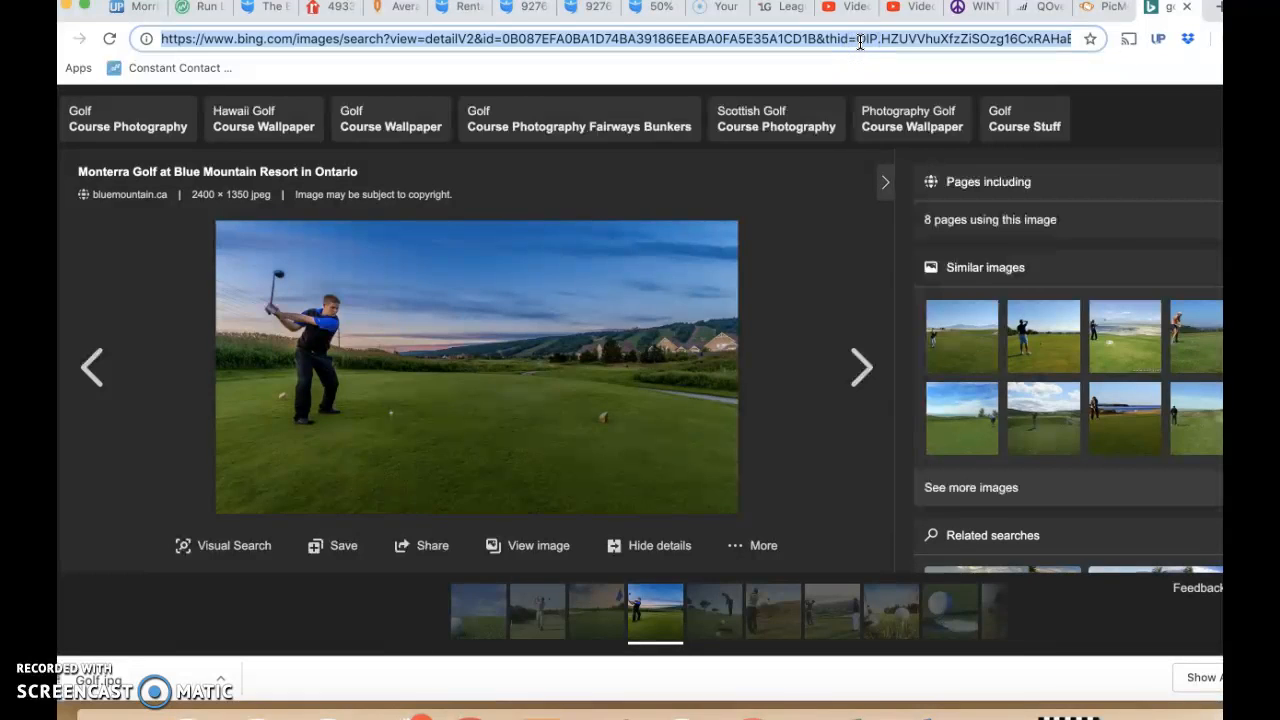
{"action": "type", "text": "golf pict"}
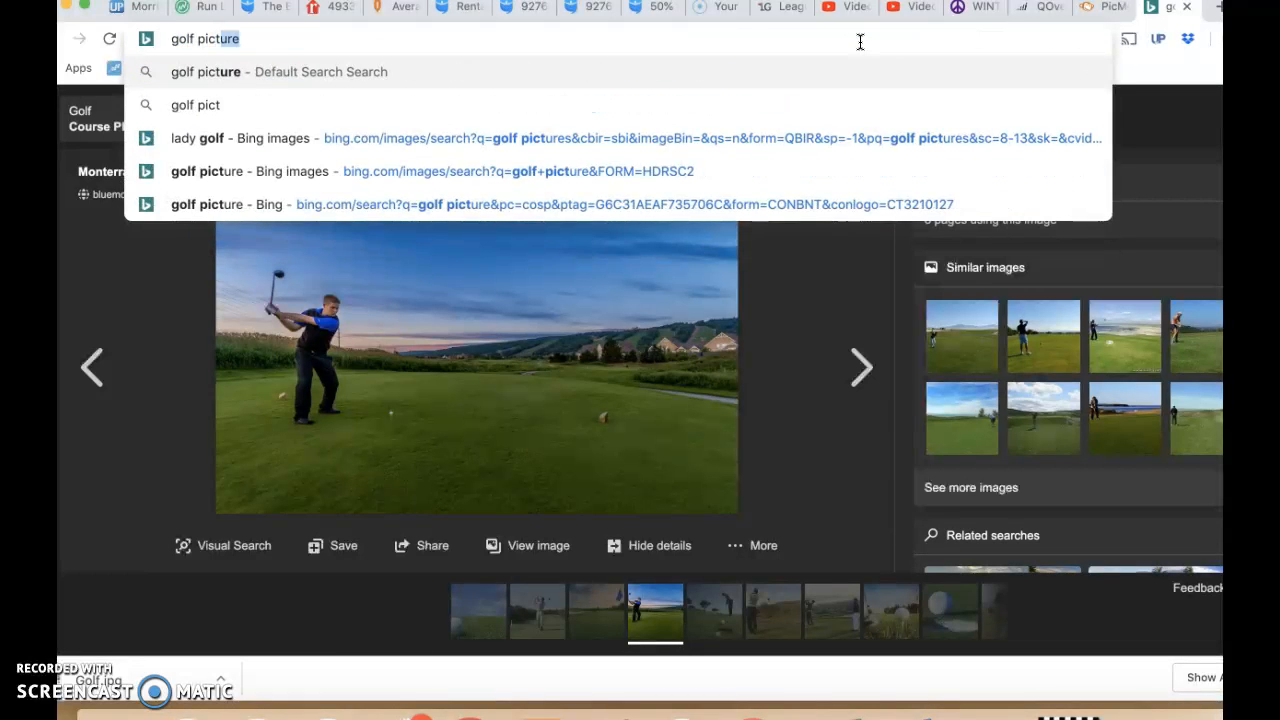
{"action": "key", "text": "Return"}
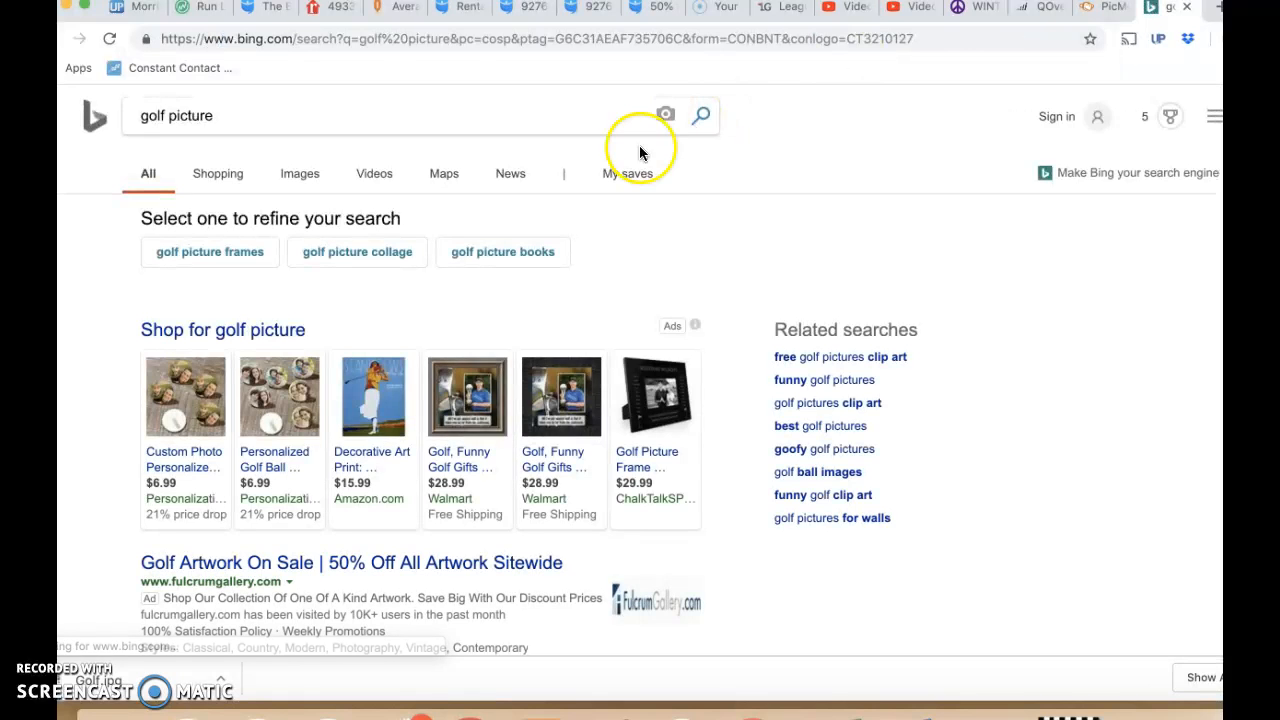
{"action": "left_click", "coordinate": [293, 176]}
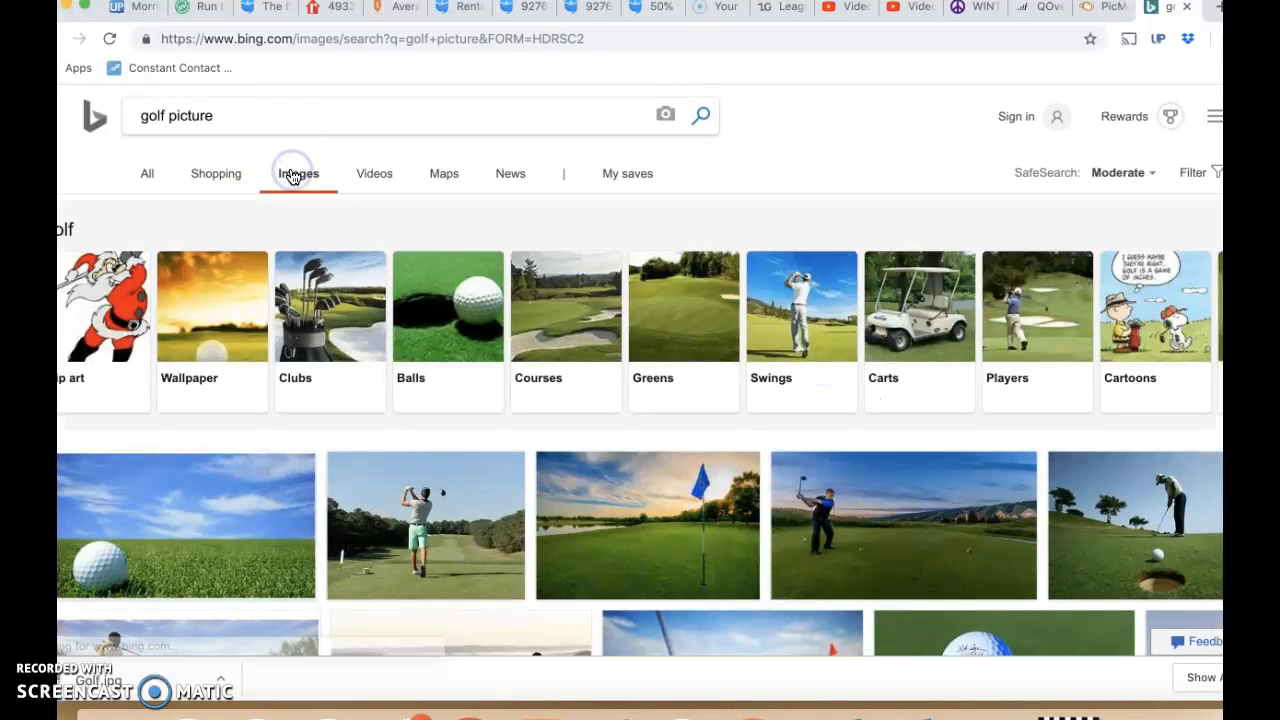
- Browse the golf image results and open the picture of a golf ball on grass under a blue sky
{"action": "scroll", "coordinate": [377, 447], "scroll_direction": "down", "scroll_amount": 3}
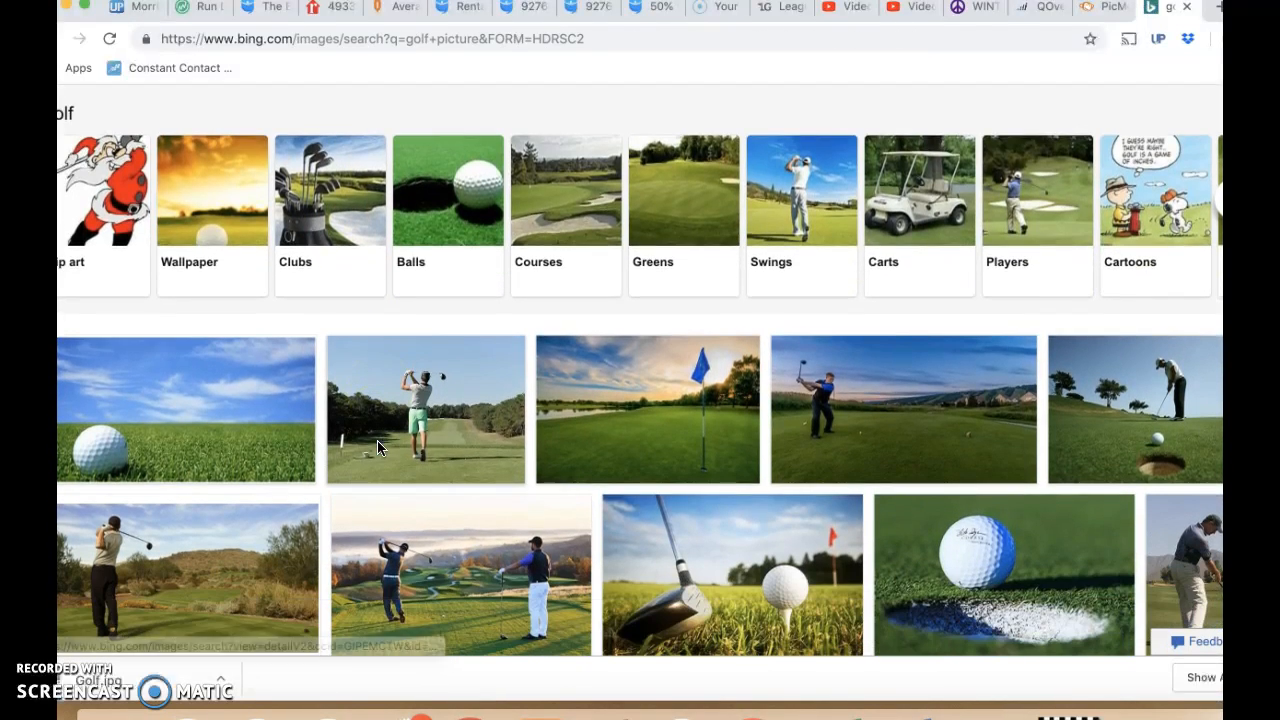
{"action": "scroll", "coordinate": [377, 447], "scroll_direction": "down", "scroll_amount": 5}
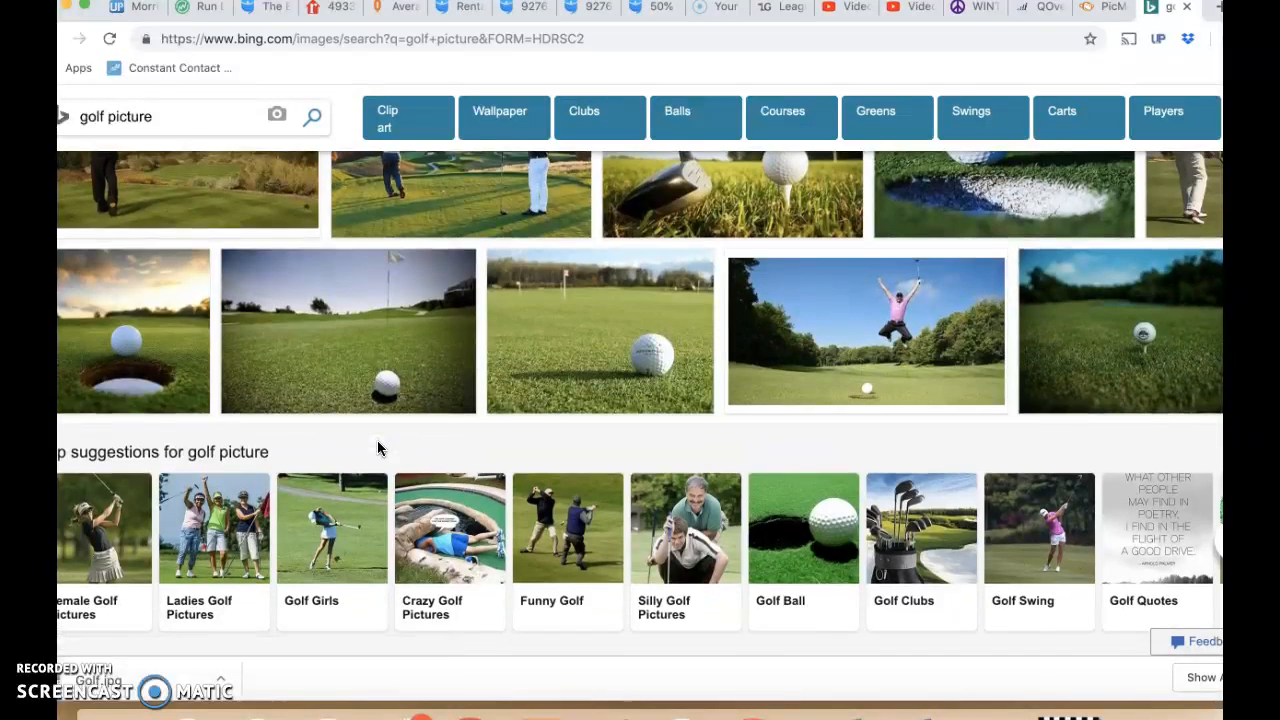
{"action": "scroll", "coordinate": [377, 447], "scroll_direction": "up", "scroll_amount": 1}
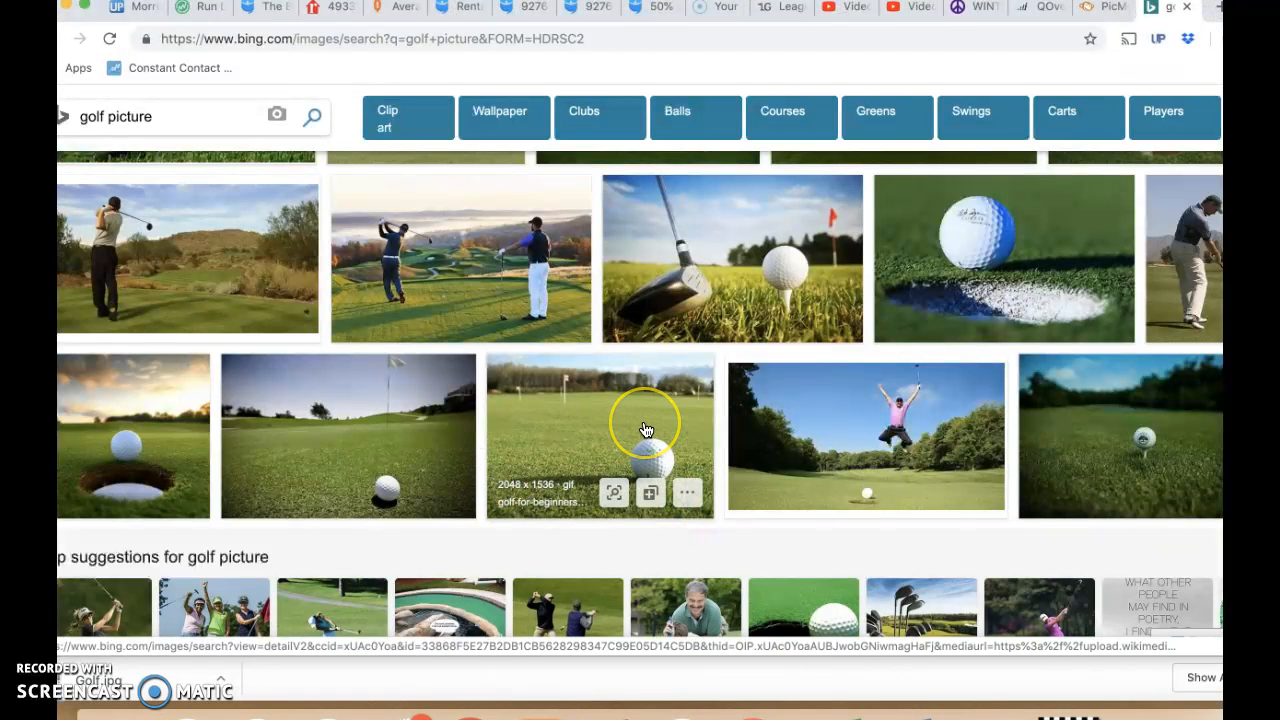
{"action": "scroll", "coordinate": [645, 430], "scroll_direction": "up", "scroll_amount": 1}
{"action": "scroll", "coordinate": [645, 430], "scroll_direction": "up", "scroll_amount": 1}
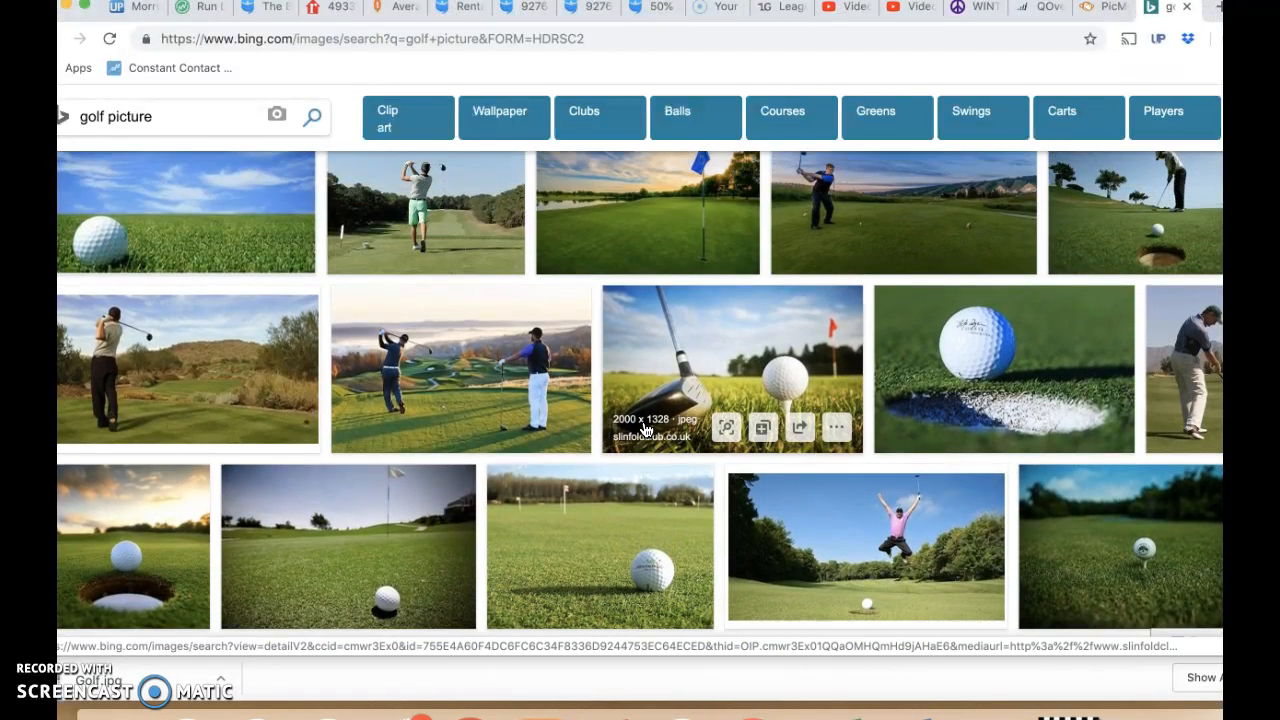
{"action": "scroll", "coordinate": [645, 430], "scroll_direction": "up", "scroll_amount": 2}
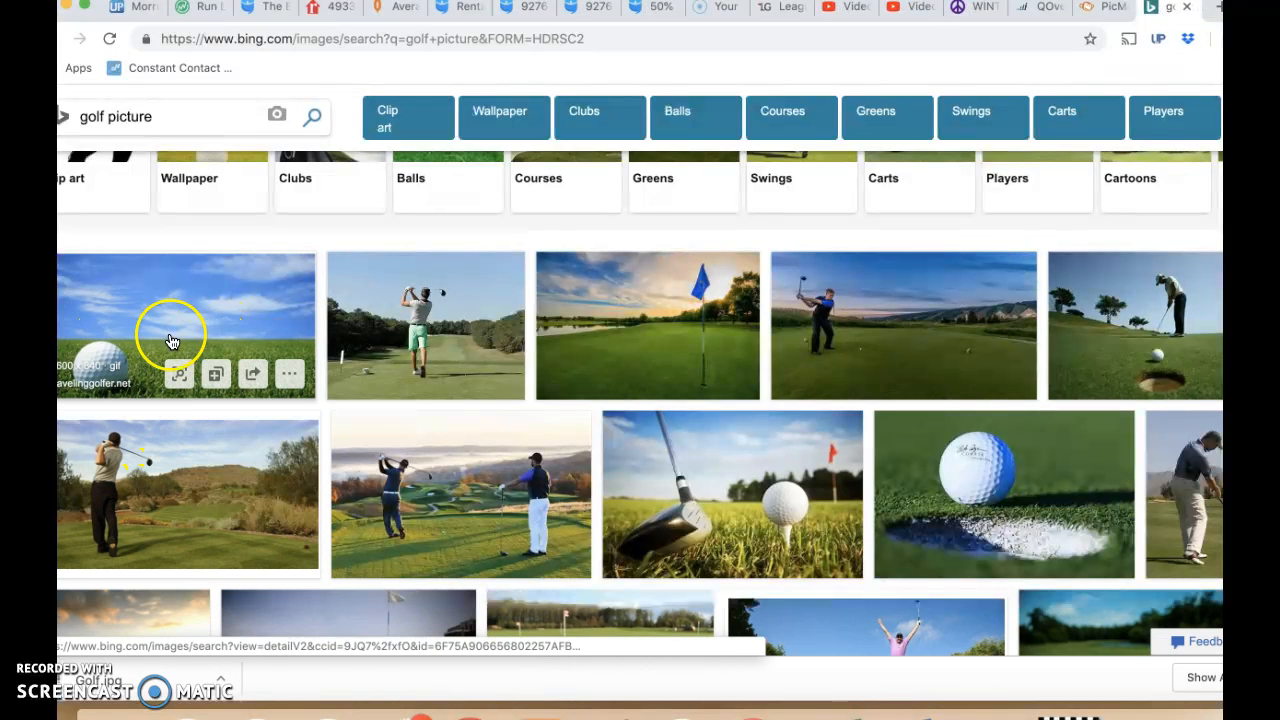
{"action": "left_click", "coordinate": [290, 272]}
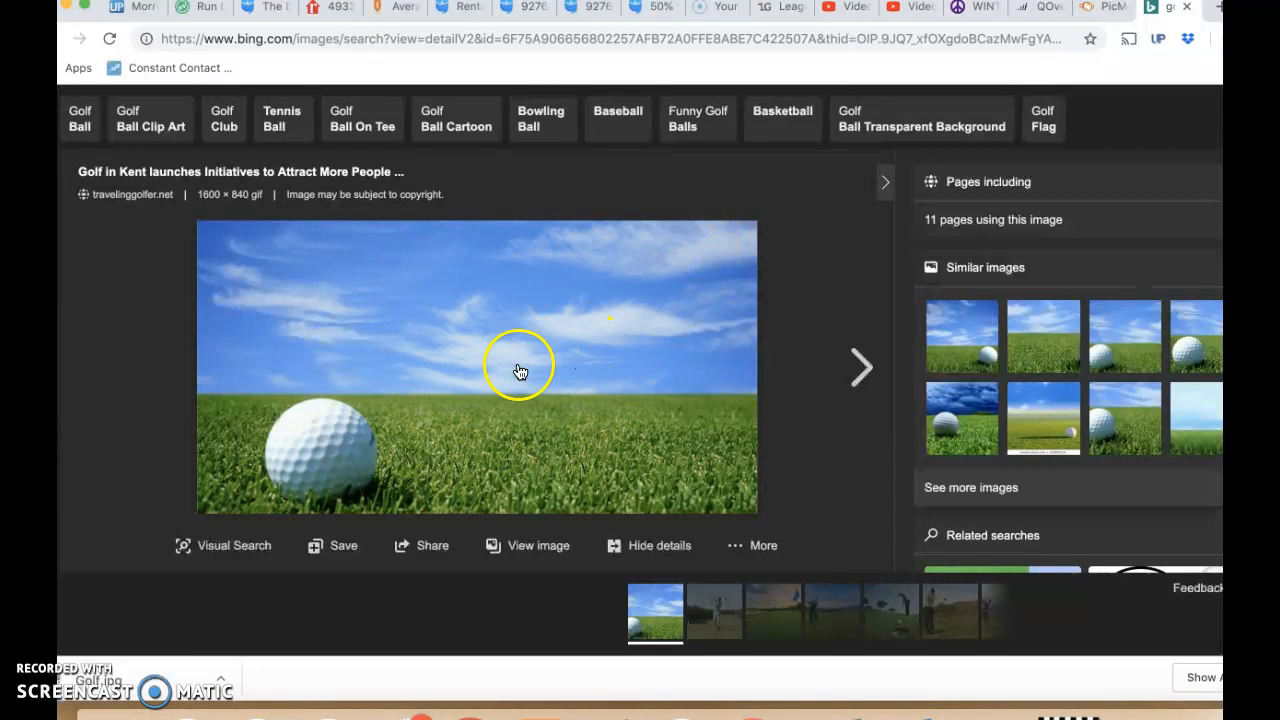
- Save the golf ball picture as golf-image-4 in GIF format to the 2019 Golf Show folder
{"action": "right_click", "coordinate": [562, 313]}
{"action": "left_click", "coordinate": [575, 336]}
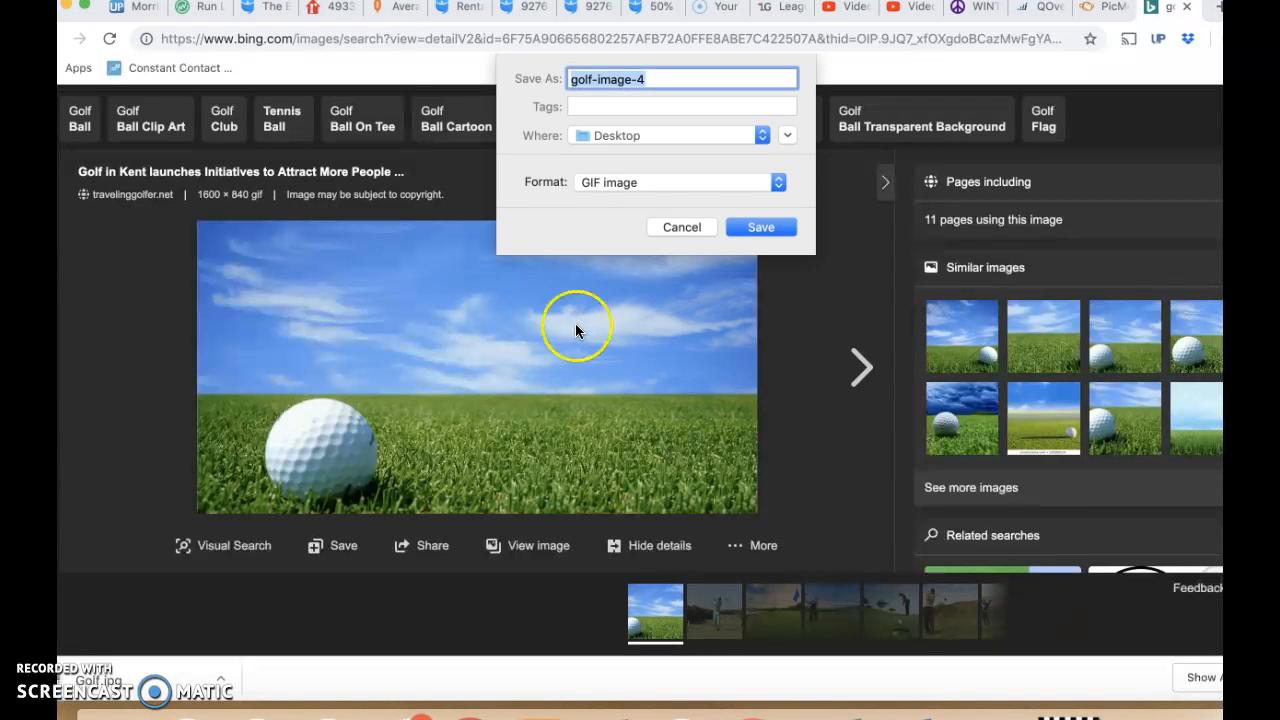
{"action": "left_click", "coordinate": [691, 138]}
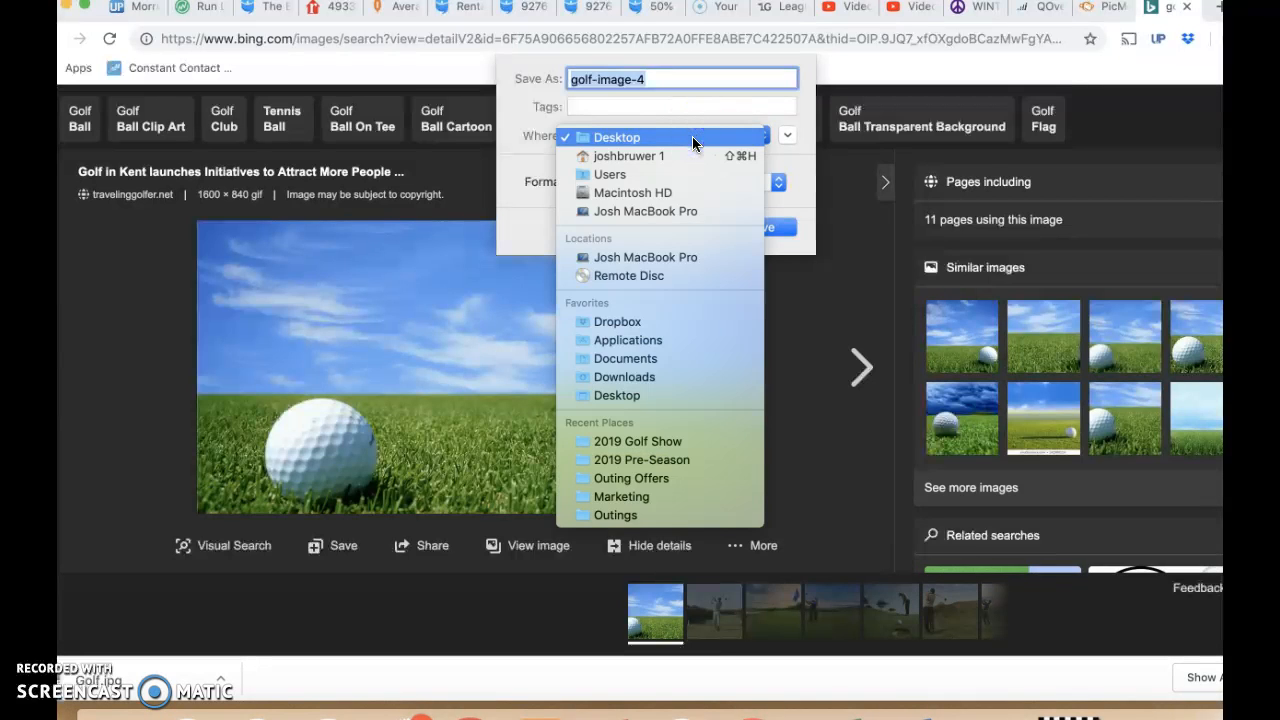
{"action": "left_click", "coordinate": [668, 444]}
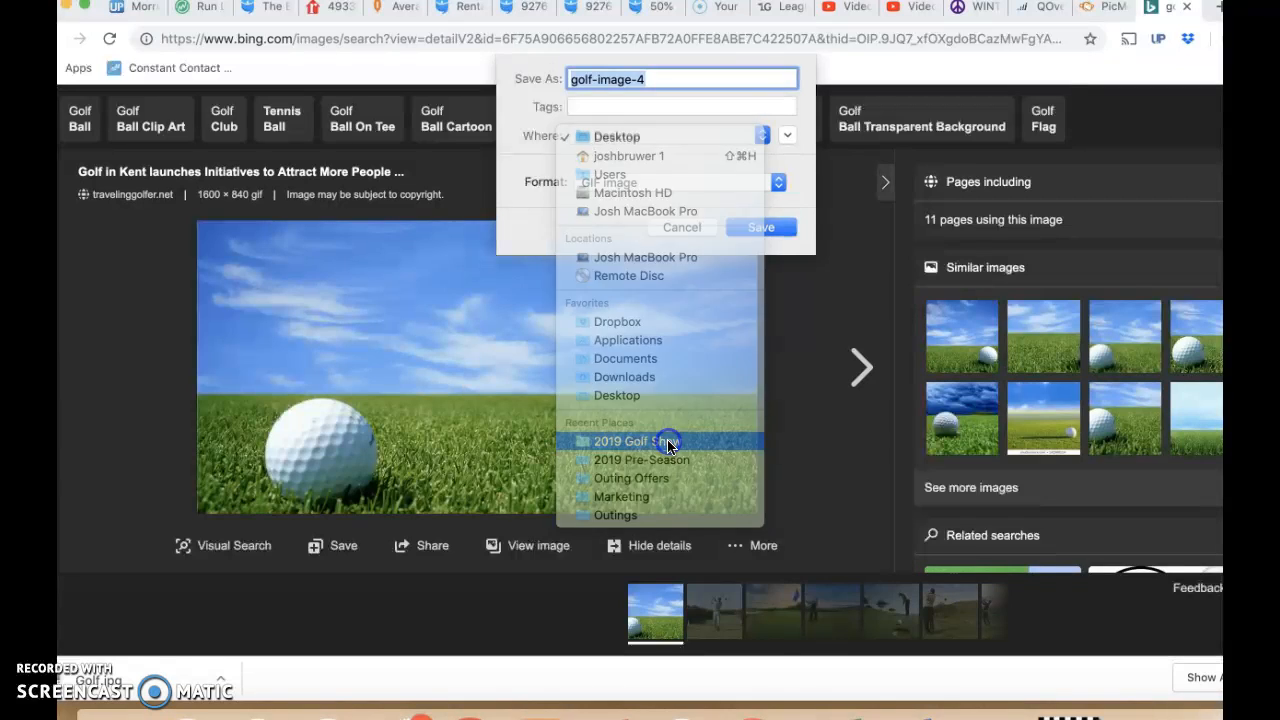
{"action": "left_click", "coordinate": [758, 228]}
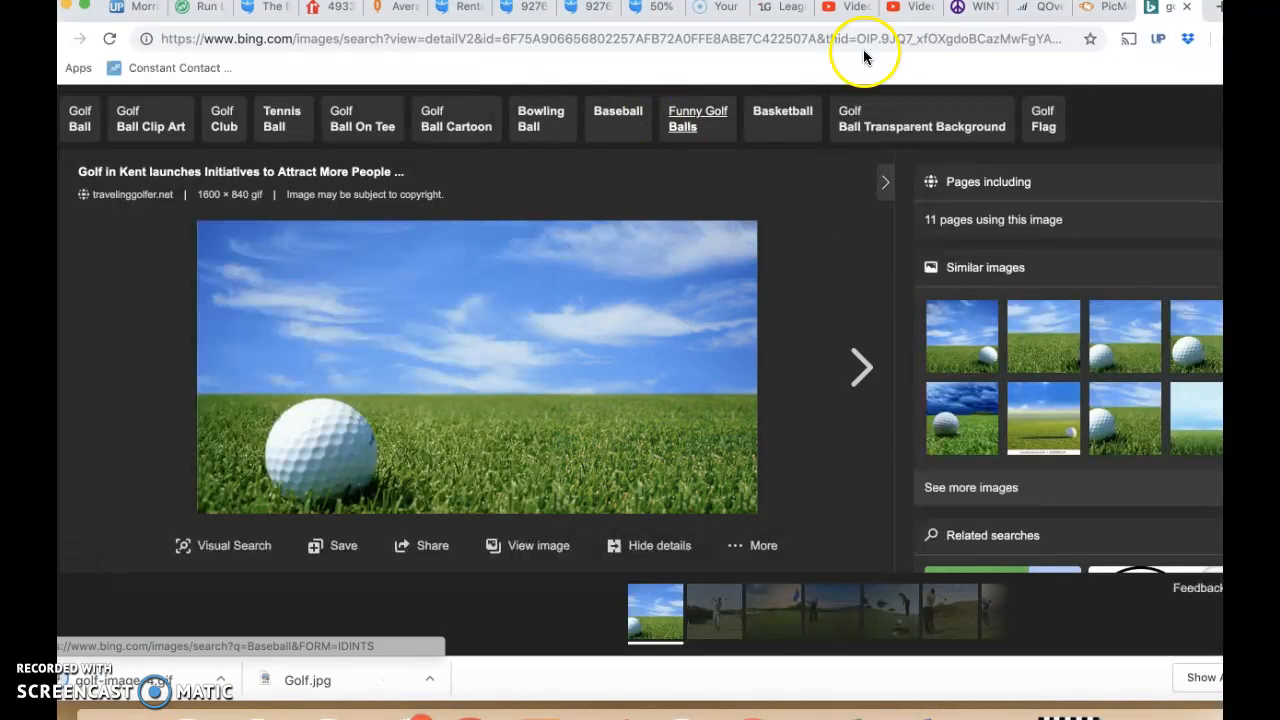
- Return to PicMonkey and upload golf-image-4.gif from the 2019 Golf Show folder into the Leagues collection
{"action": "left_click", "coordinate": [1105, 7]}
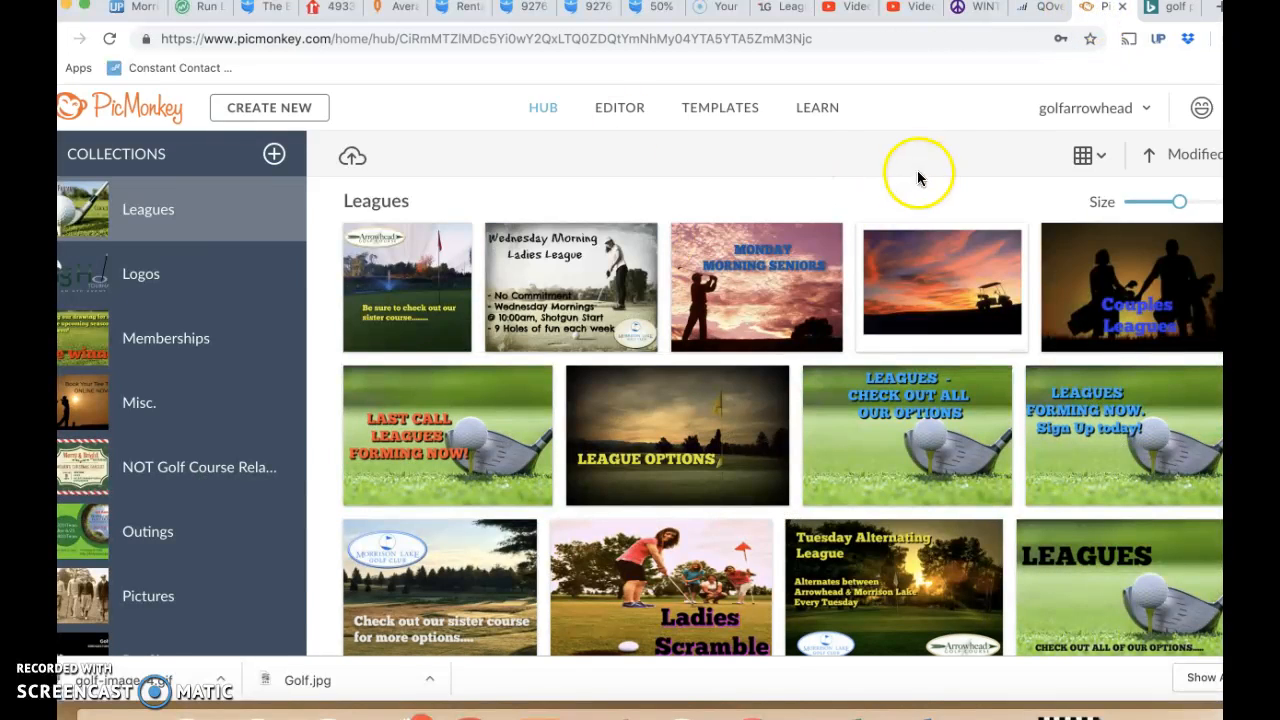
{"action": "left_click", "coordinate": [351, 158]}
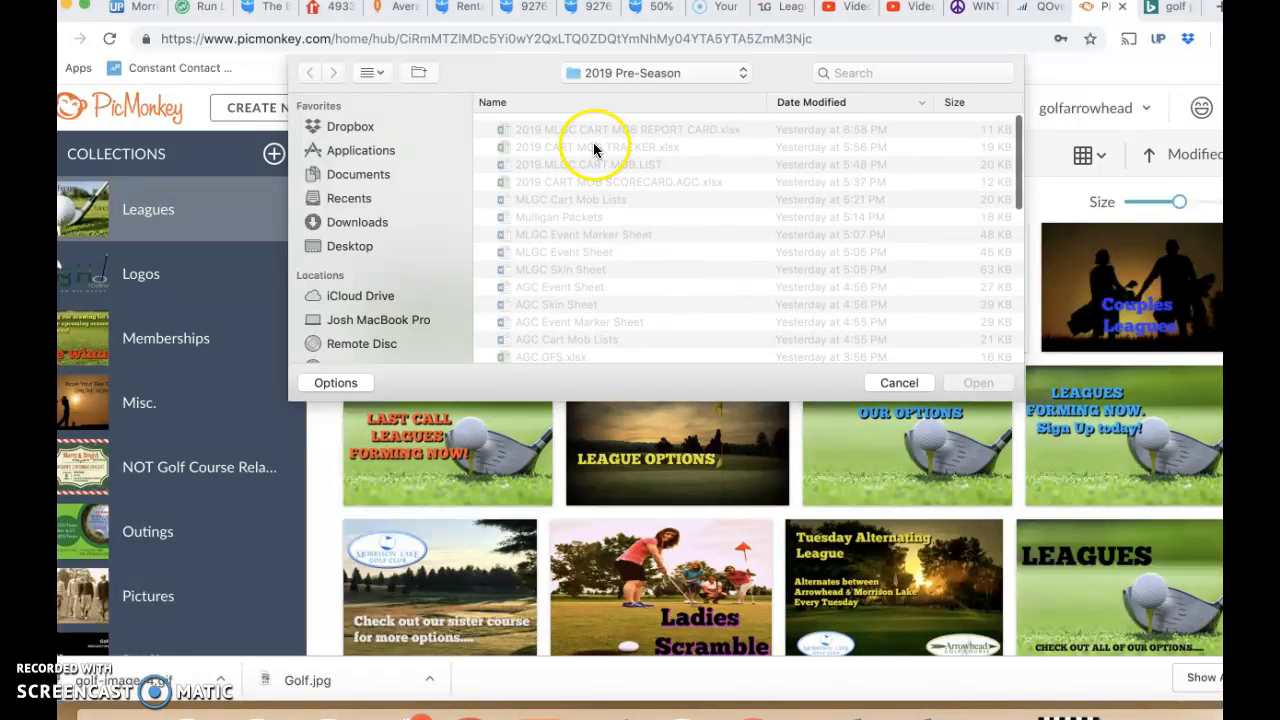
{"action": "left_click", "coordinate": [686, 76]}
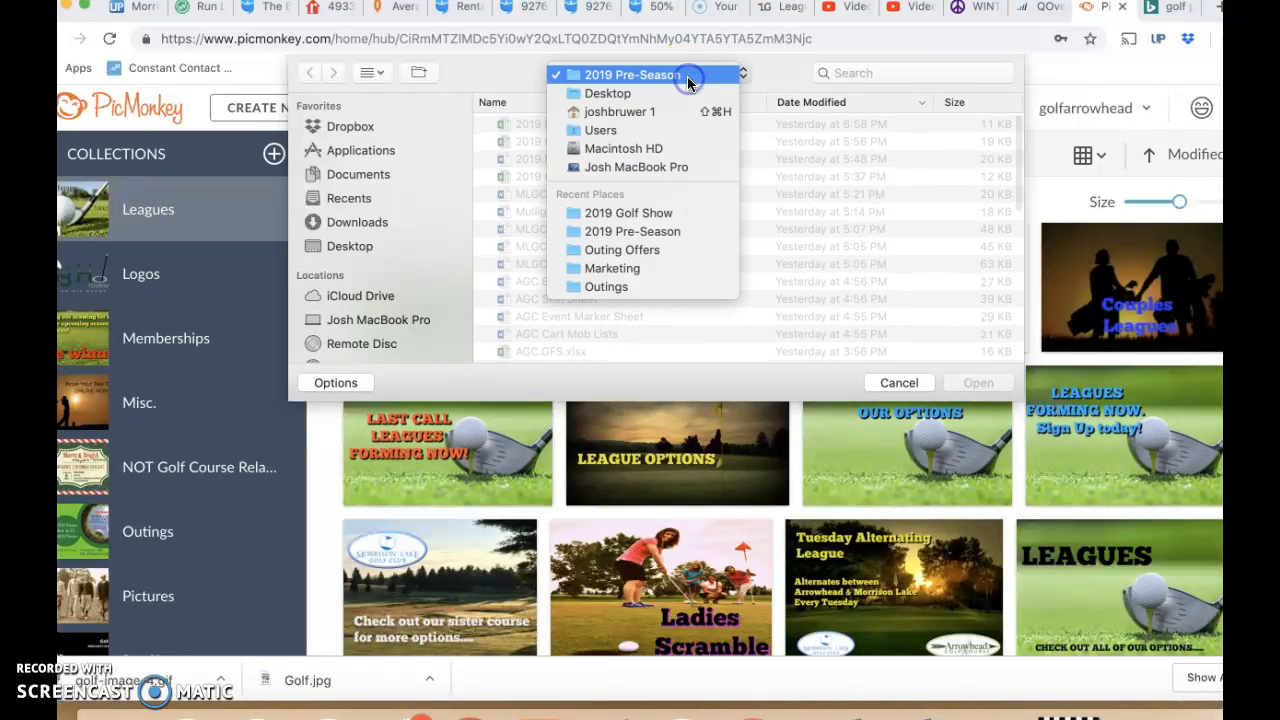
{"action": "left_click", "coordinate": [670, 215]}
{"action": "left_click", "coordinate": [571, 130]}
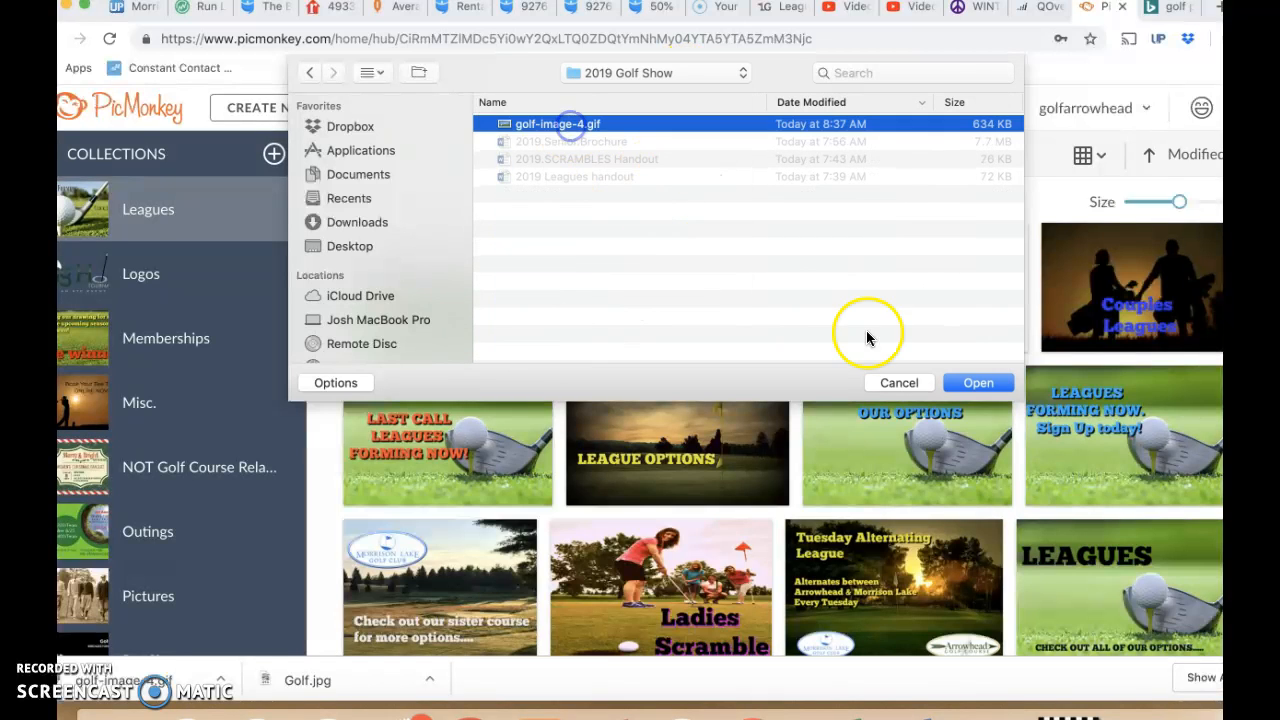
{"action": "left_click", "coordinate": [976, 382]}
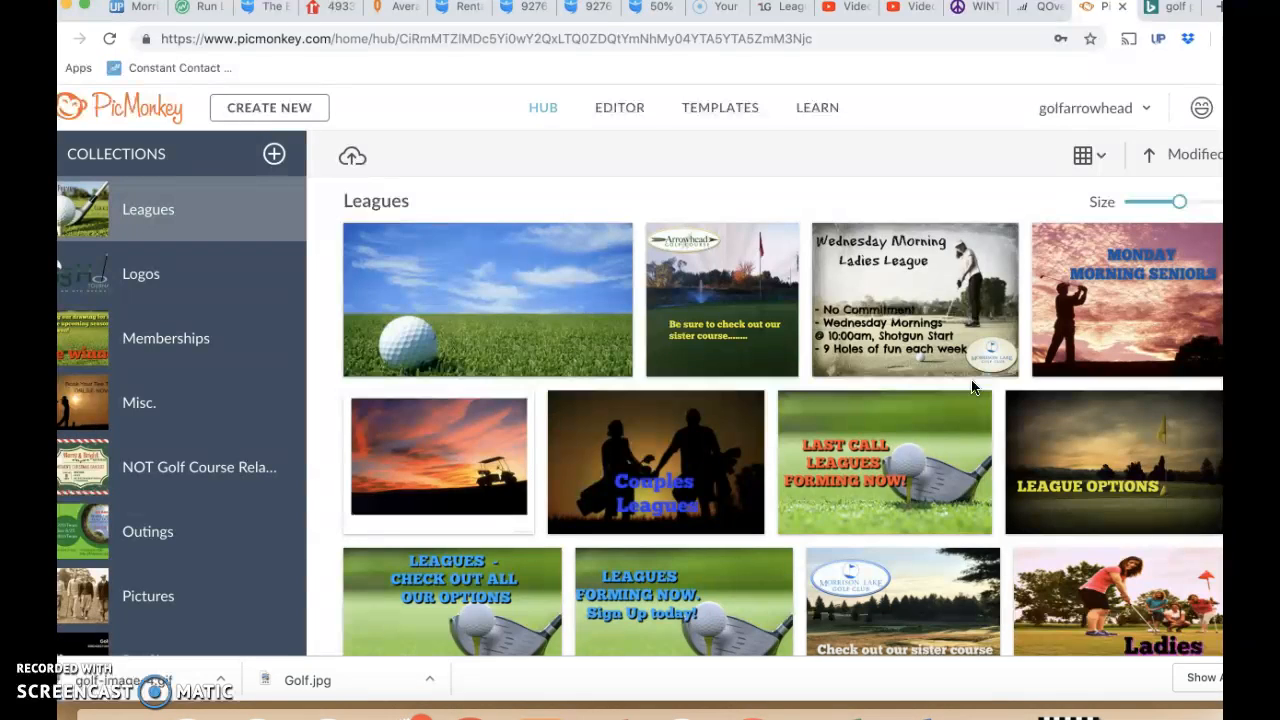
- Open the uploaded golf ball image for editing and close the floating layers list
{"action": "left_click", "coordinate": [533, 282]}
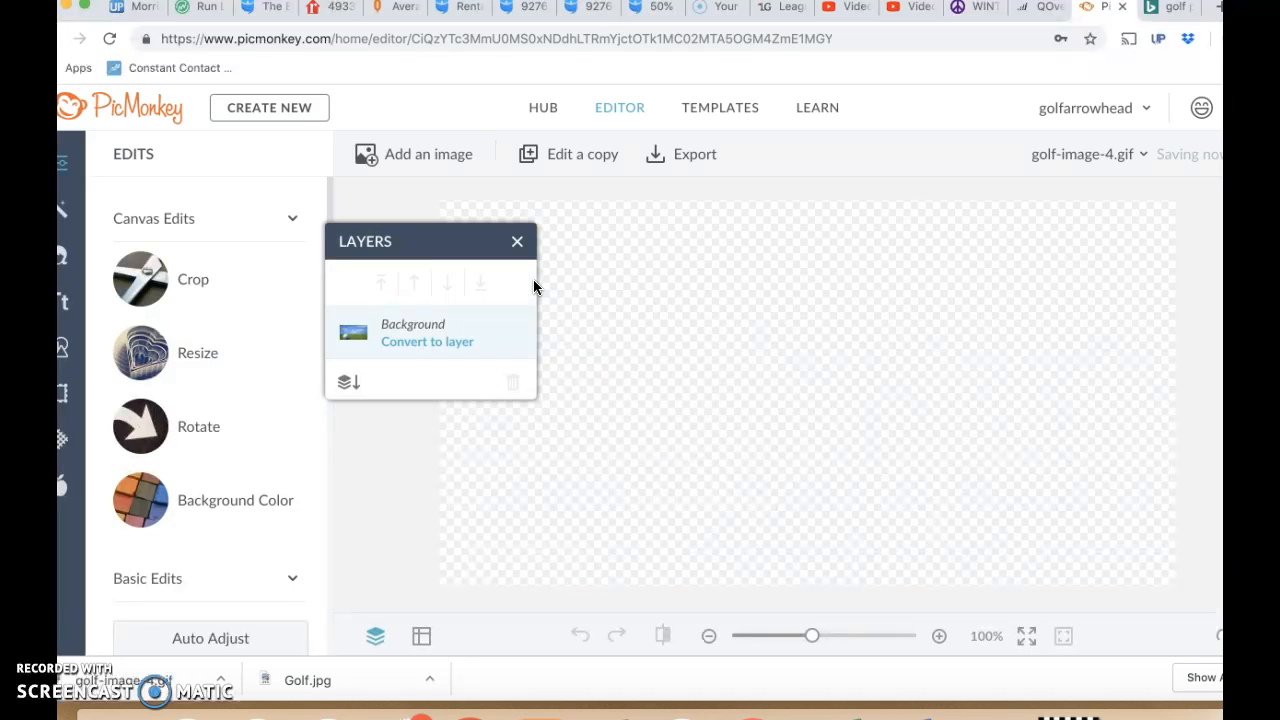
{"action": "left_click", "coordinate": [519, 243]}
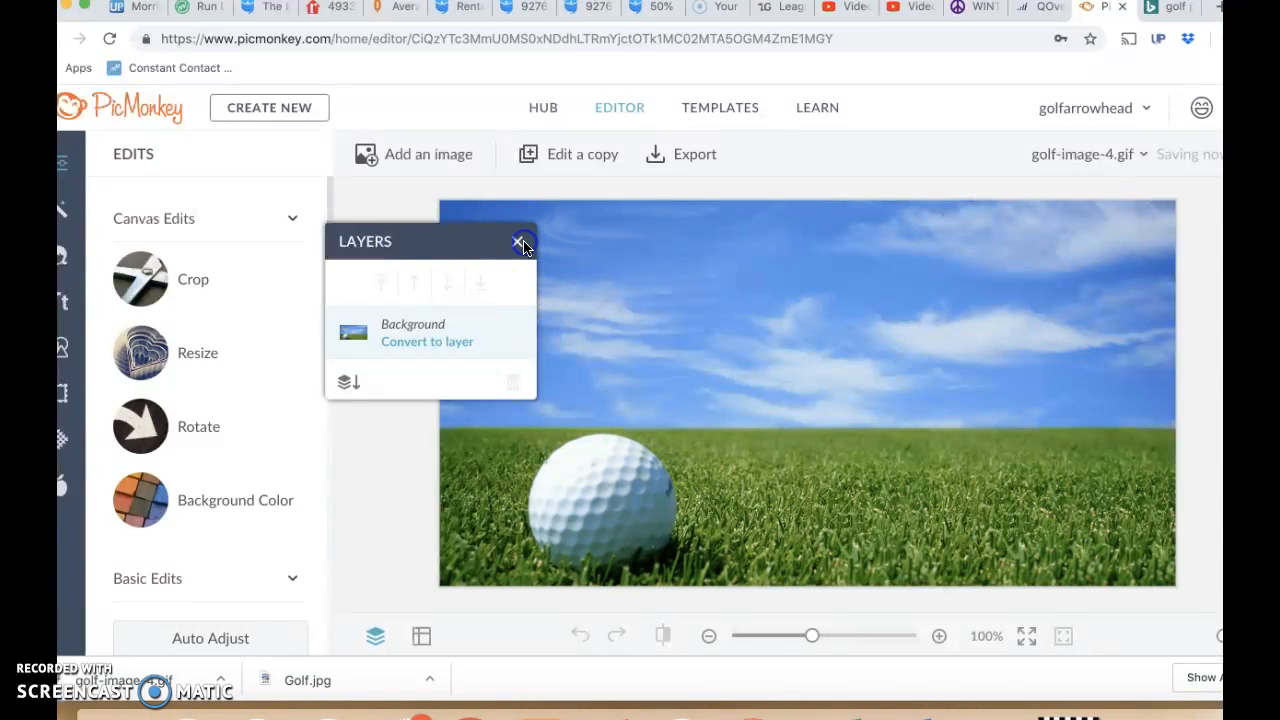
- Add the oval Morrison Lake Golf Club logo, logo-web.MLGC, from the Hub's Logos collection to the golf ball image
{"action": "left_click", "coordinate": [433, 160]}
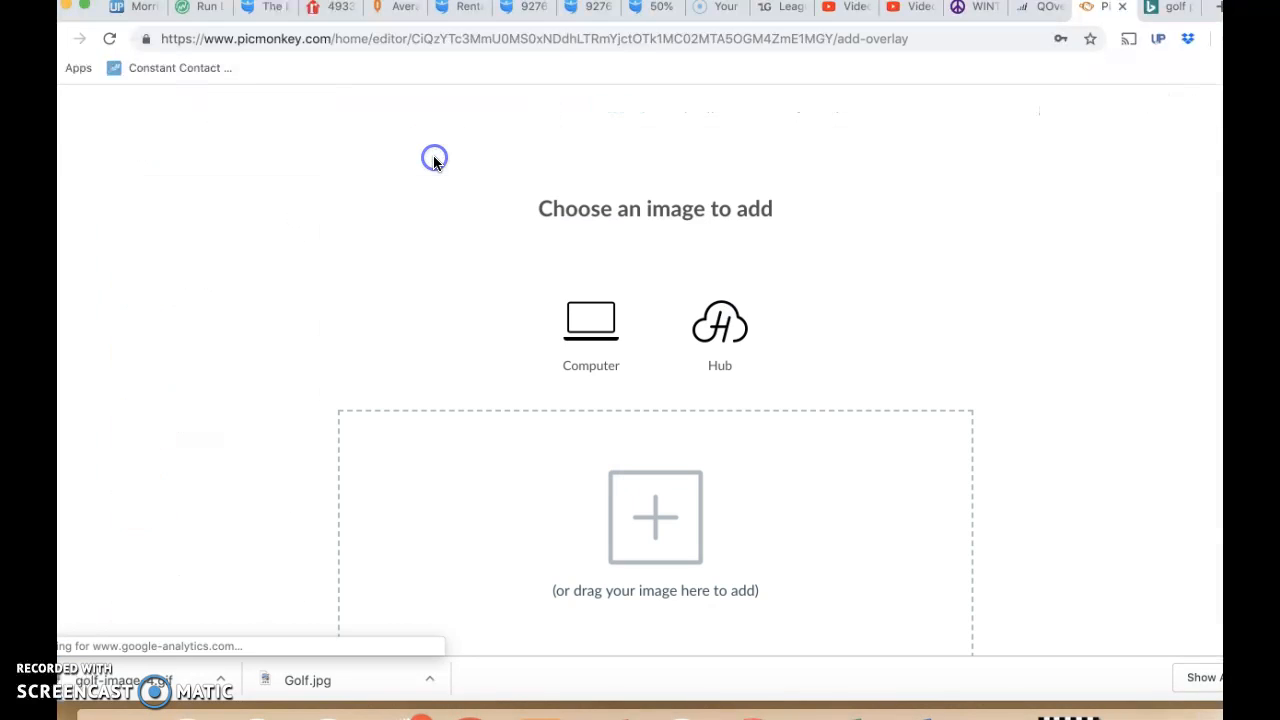
{"action": "left_click", "coordinate": [720, 327]}
{"action": "left_click", "coordinate": [157, 286]}
{"action": "left_click", "coordinate": [157, 346]}
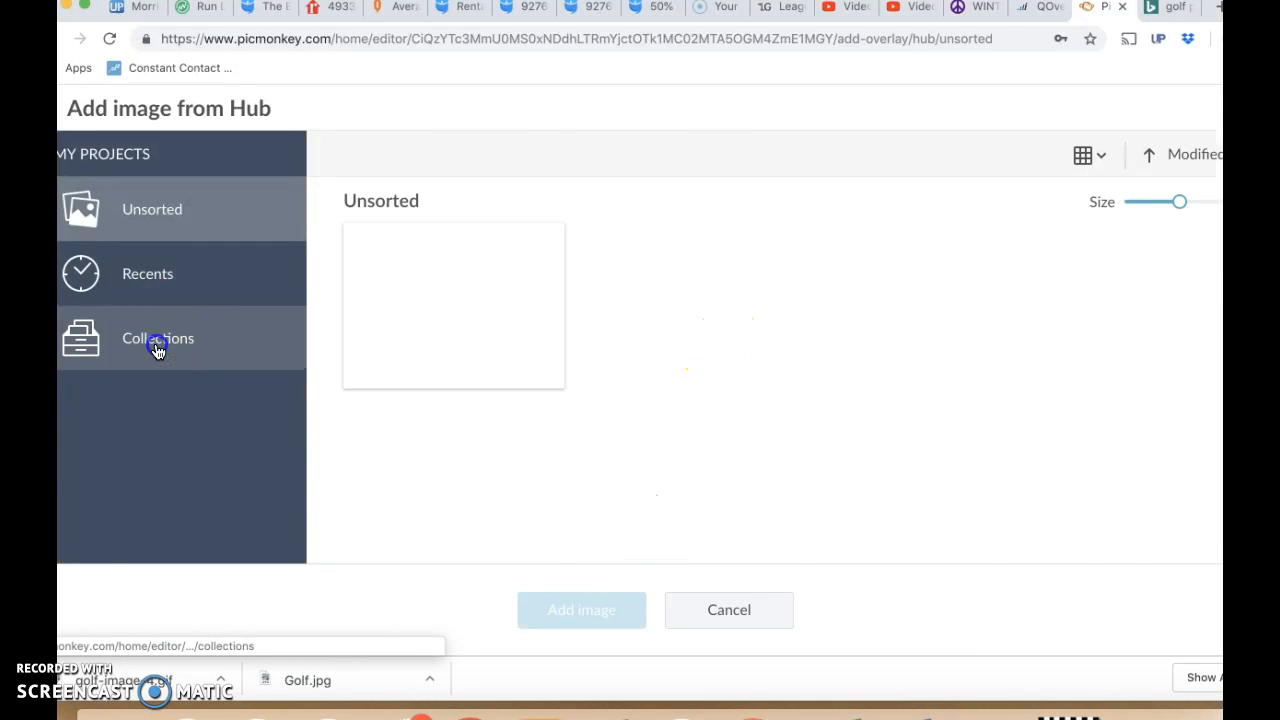
{"action": "left_click", "coordinate": [143, 265]}
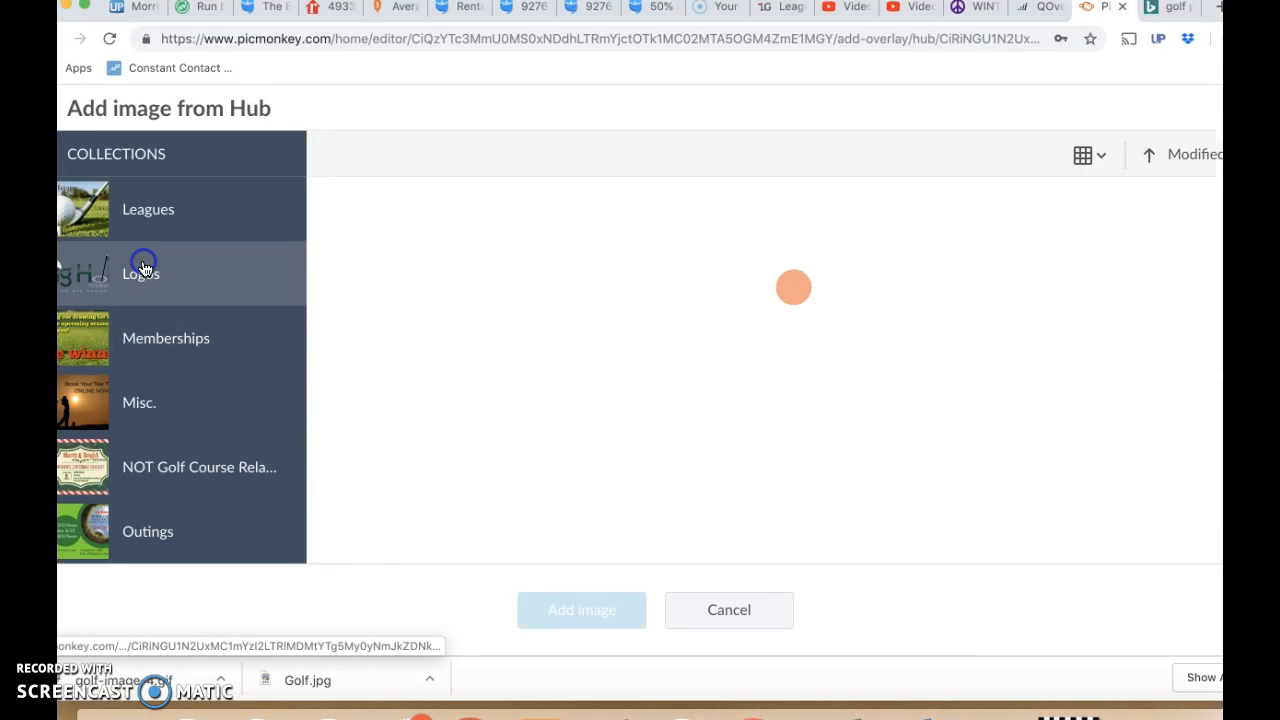
{"action": "left_click", "coordinate": [410, 376]}
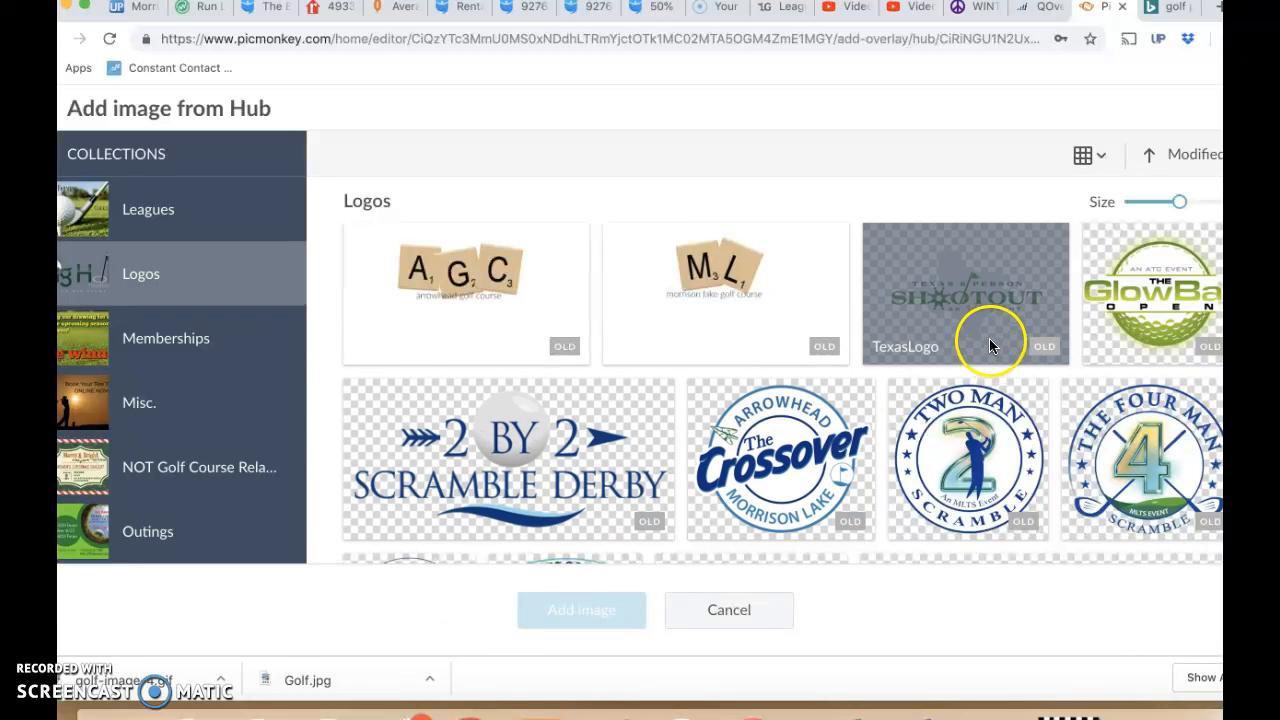
{"action": "scroll", "coordinate": [1006, 390], "scroll_direction": "down", "scroll_amount": 3}
{"action": "scroll", "coordinate": [1013, 393], "scroll_direction": "down", "scroll_amount": 4}
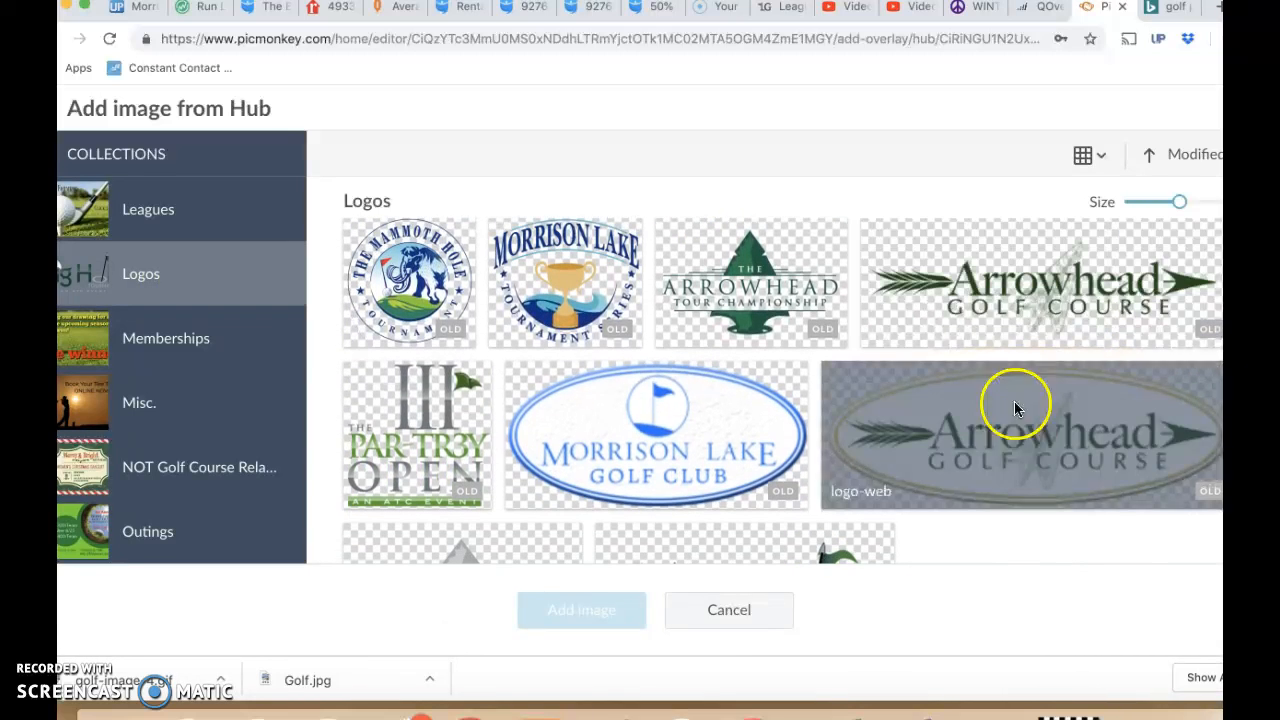
{"action": "left_click", "coordinate": [738, 450]}
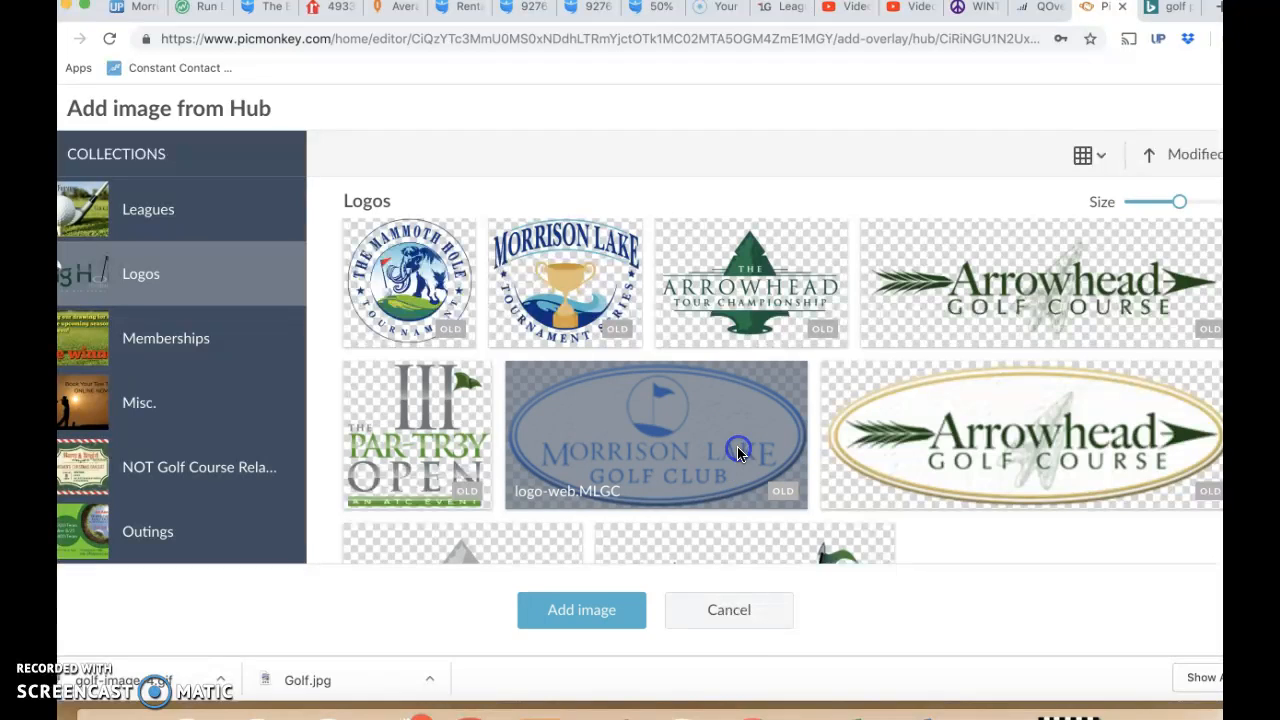
{"action": "left_click", "coordinate": [612, 608]}
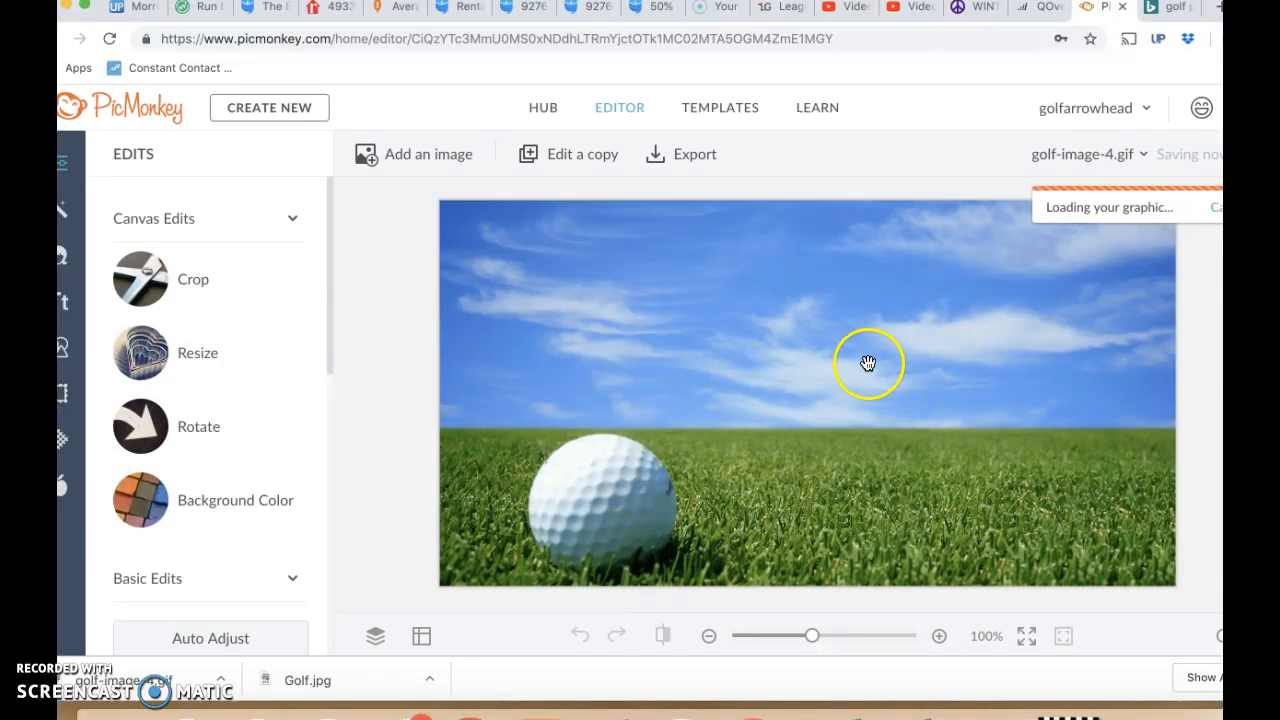
- Move the Morrison Lake Golf Club logo into the sky at the picture's upper-left corner and close its graphics settings
{"action": "left_click_drag", "start_coordinate": [838, 390], "coordinate": [714, 371]}
{"action": "left_click_drag", "start_coordinate": [646, 337], "coordinate": [621, 320]}
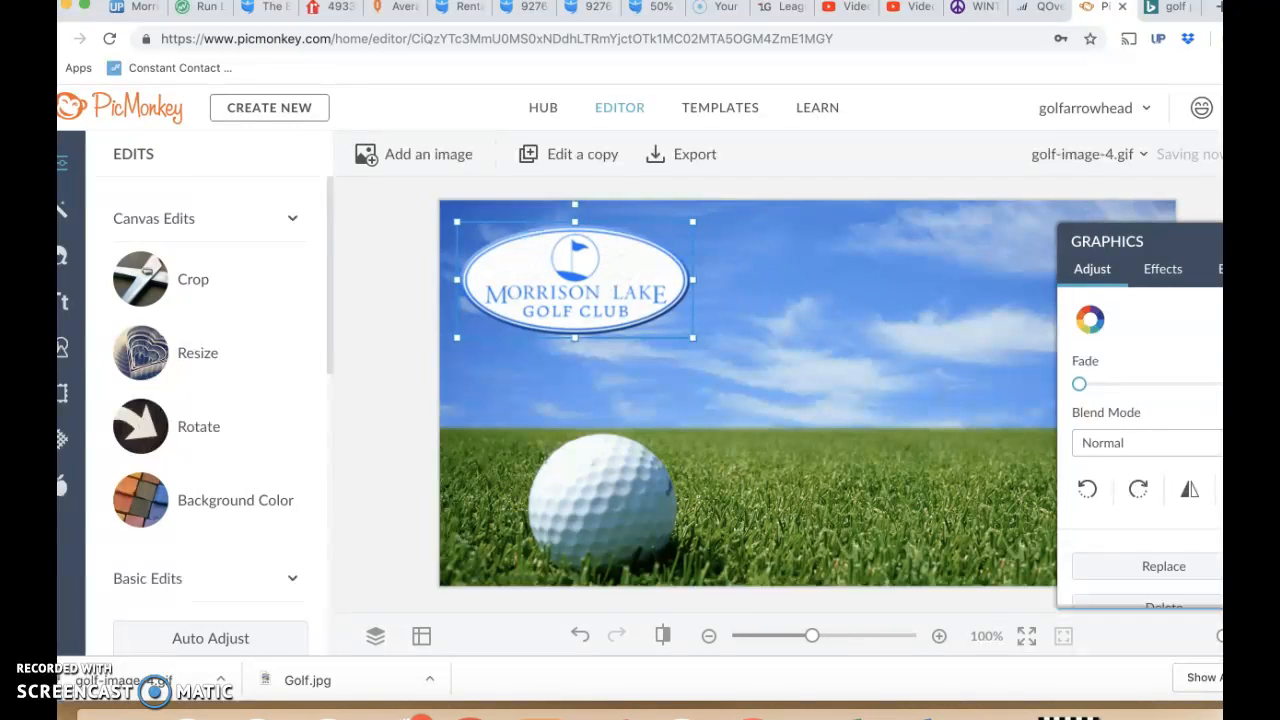
{"action": "left_click", "coordinate": [1254, 241]}
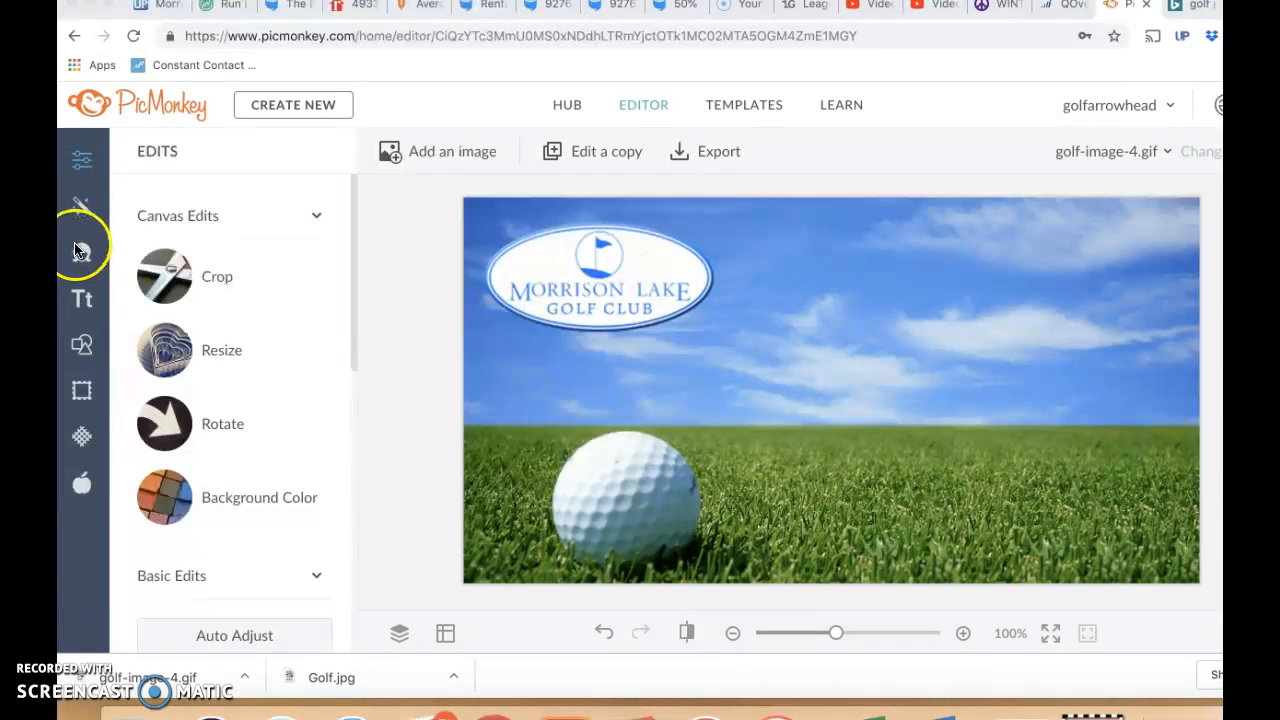
- Add a text box in the Lato font reading "GOLF AT MORRISON LAKE TODAY!" to the golf ball image
{"action": "left_click", "coordinate": [82, 300]}
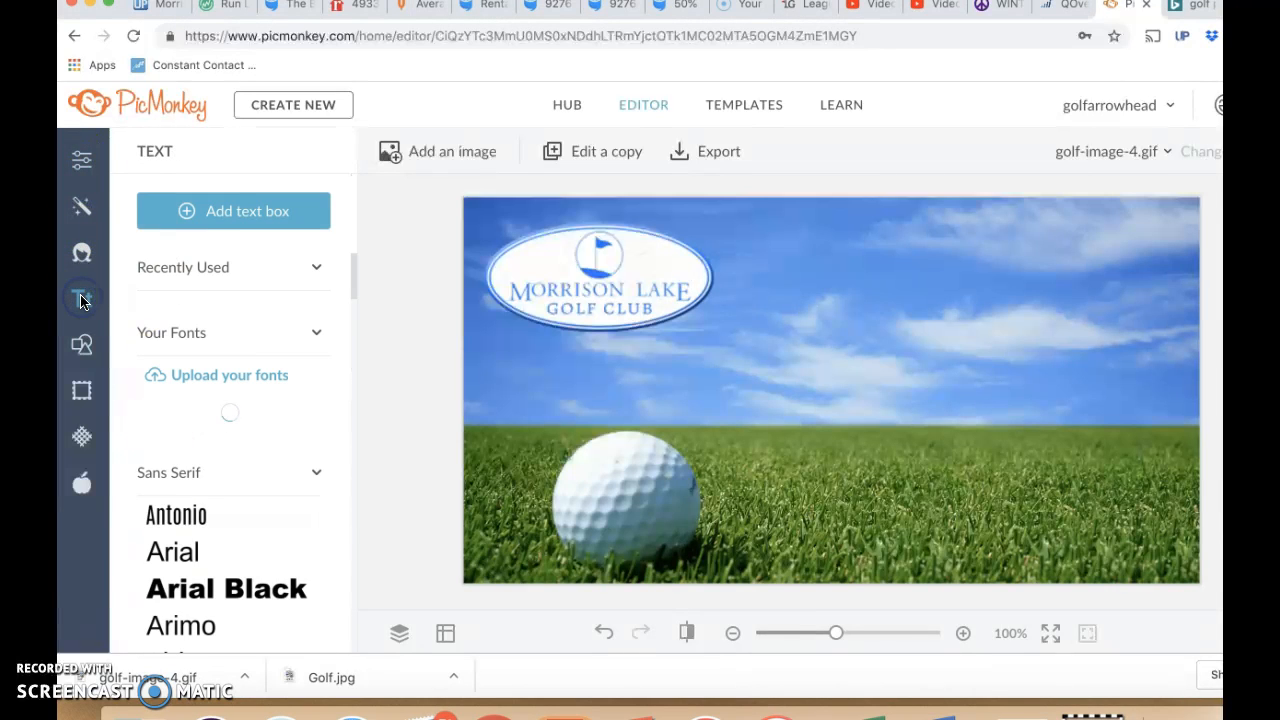
{"action": "left_click", "coordinate": [271, 219]}
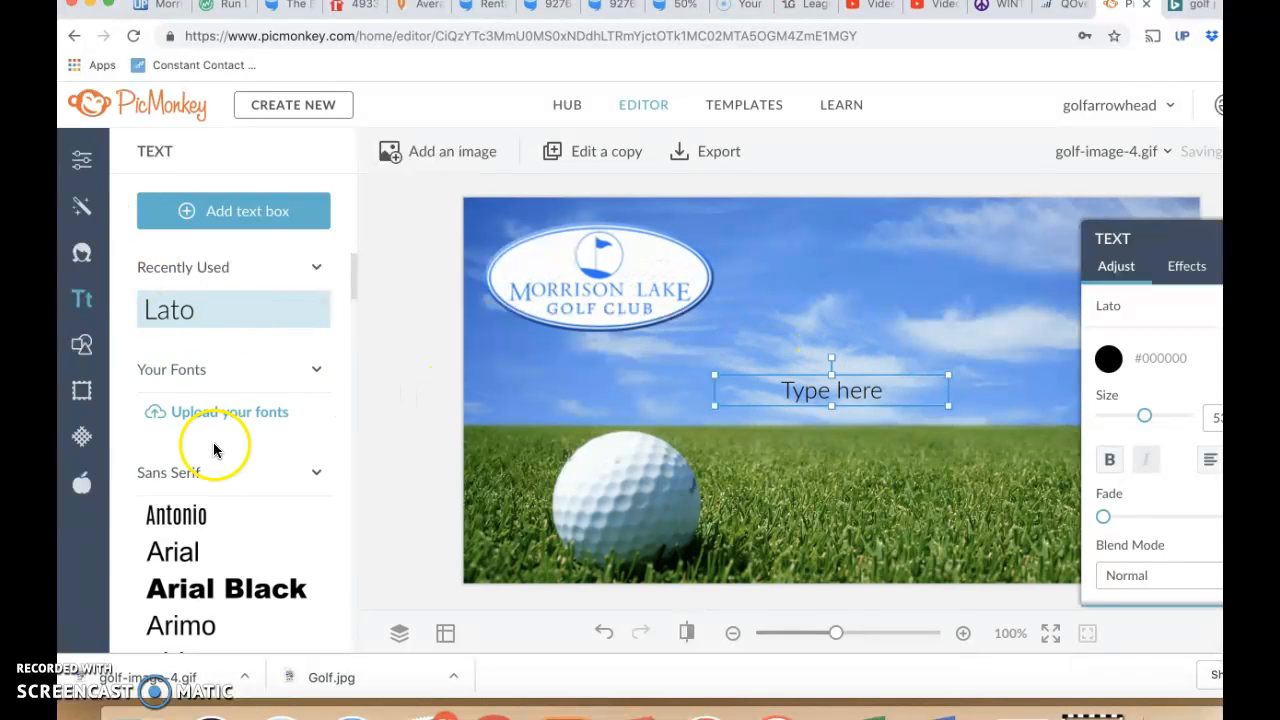
{"action": "scroll", "coordinate": [214, 610], "scroll_direction": "down", "scroll_amount": 5}
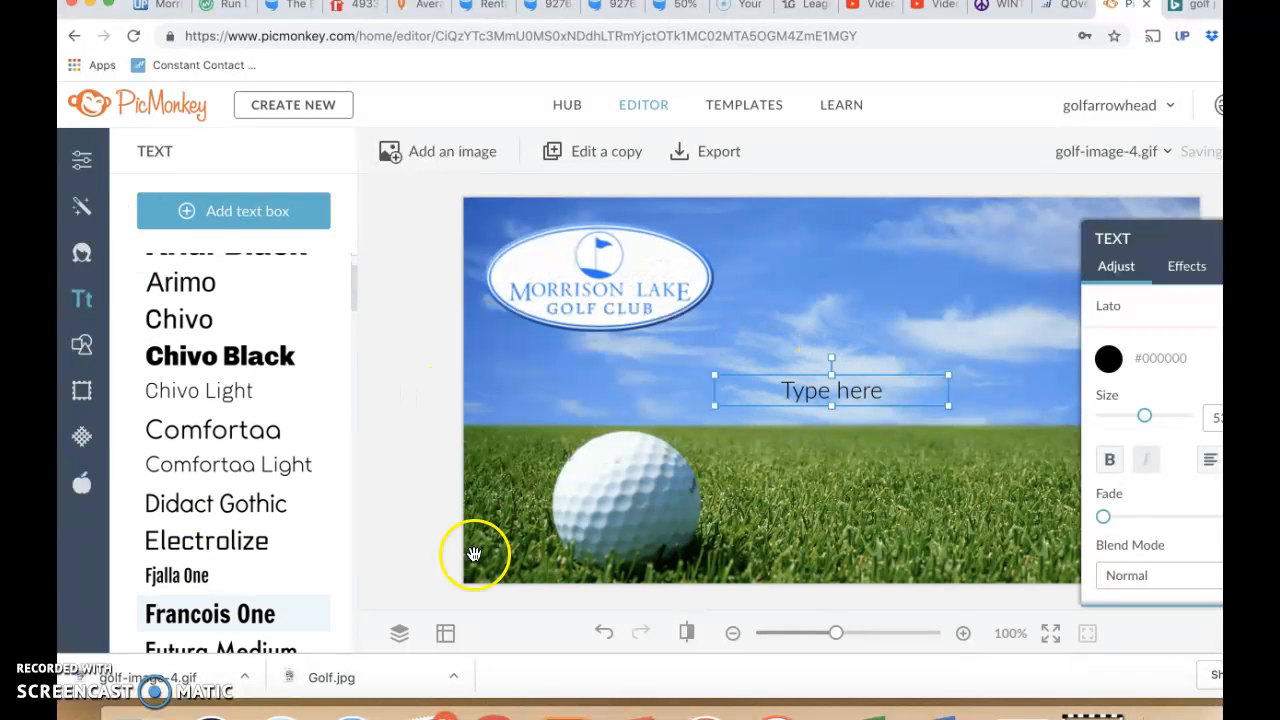
{"action": "left_click", "coordinate": [882, 384]}
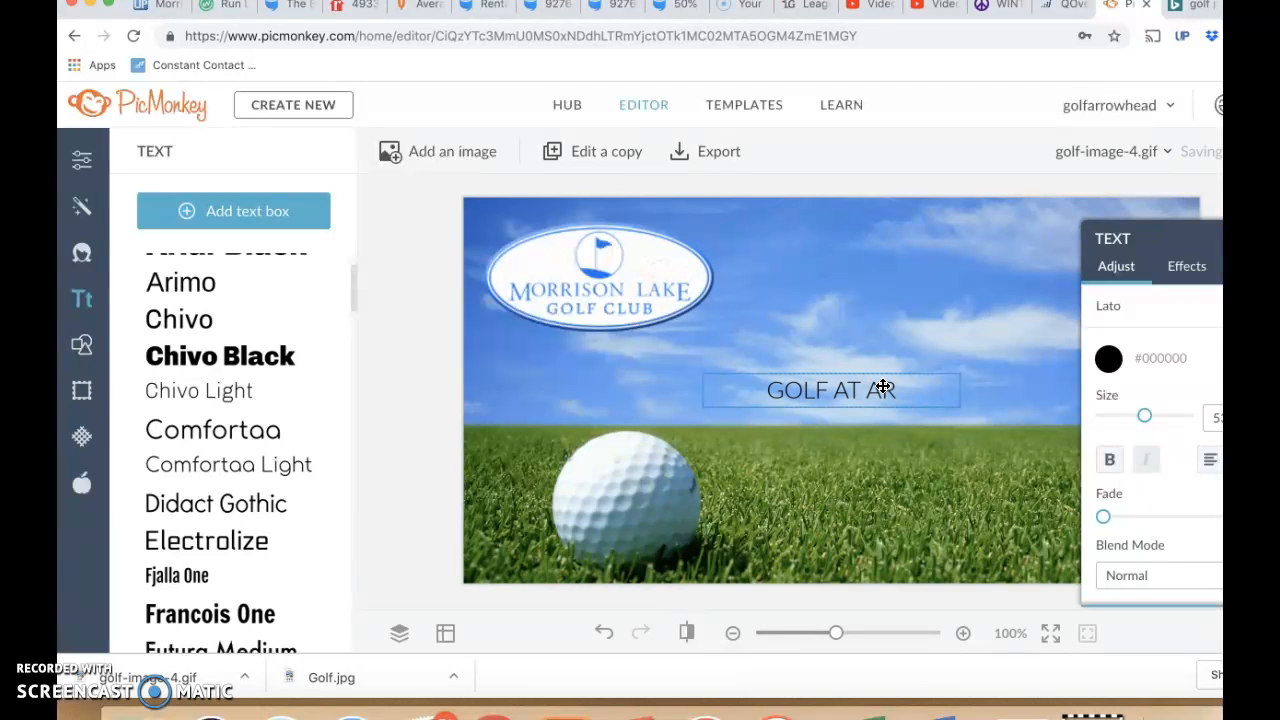
{"action": "type", "text": "GOLF AT MORRISON LAKE TO"}
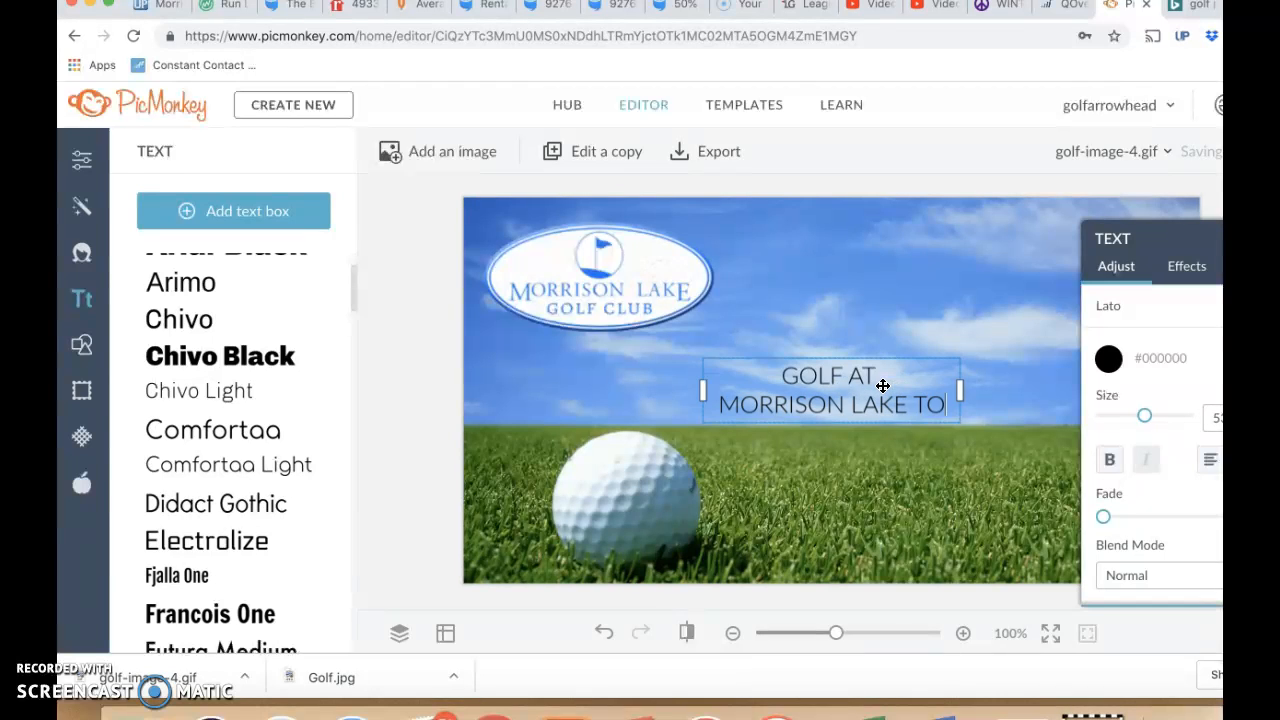
{"action": "type", "text": "DAY"}
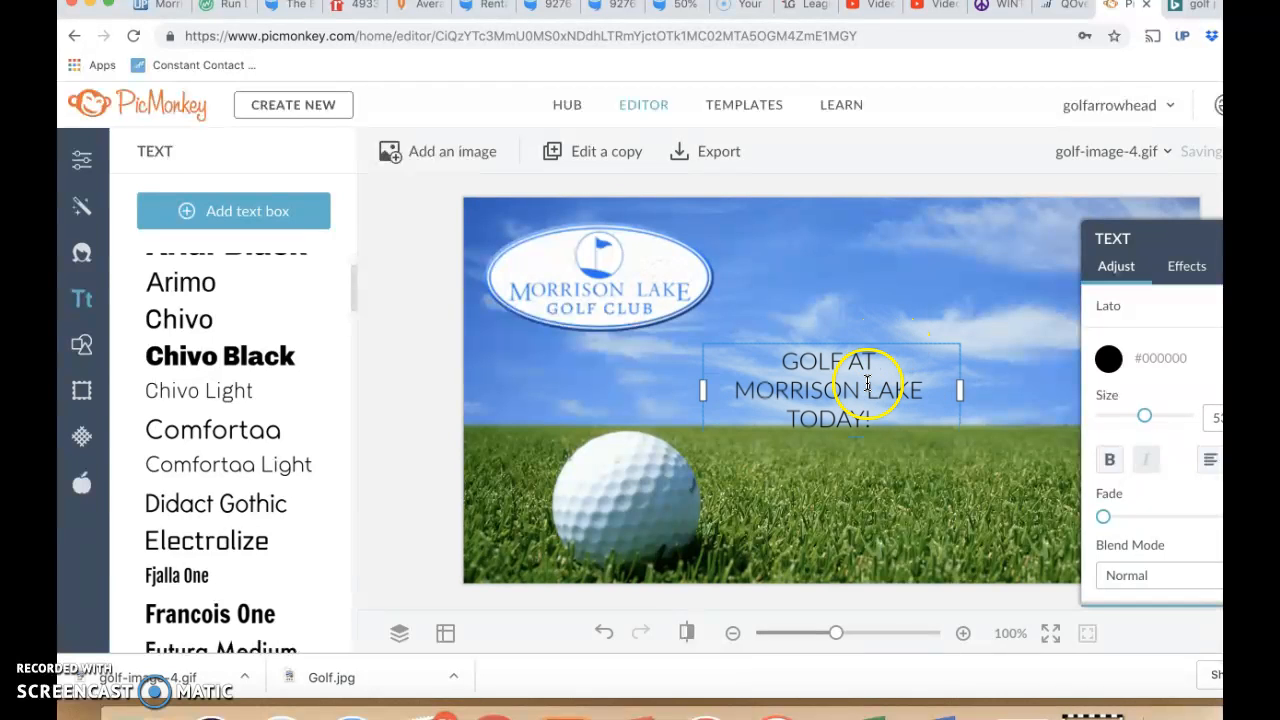
{"action": "type", "text": "!"}
- Shift the text block slightly upward into the sky, enable its Drop Shadow effect and deselect it
{"action": "left_click", "coordinate": [862, 308]}
{"action": "left_click_drag", "start_coordinate": [851, 393], "coordinate": [850, 378]}
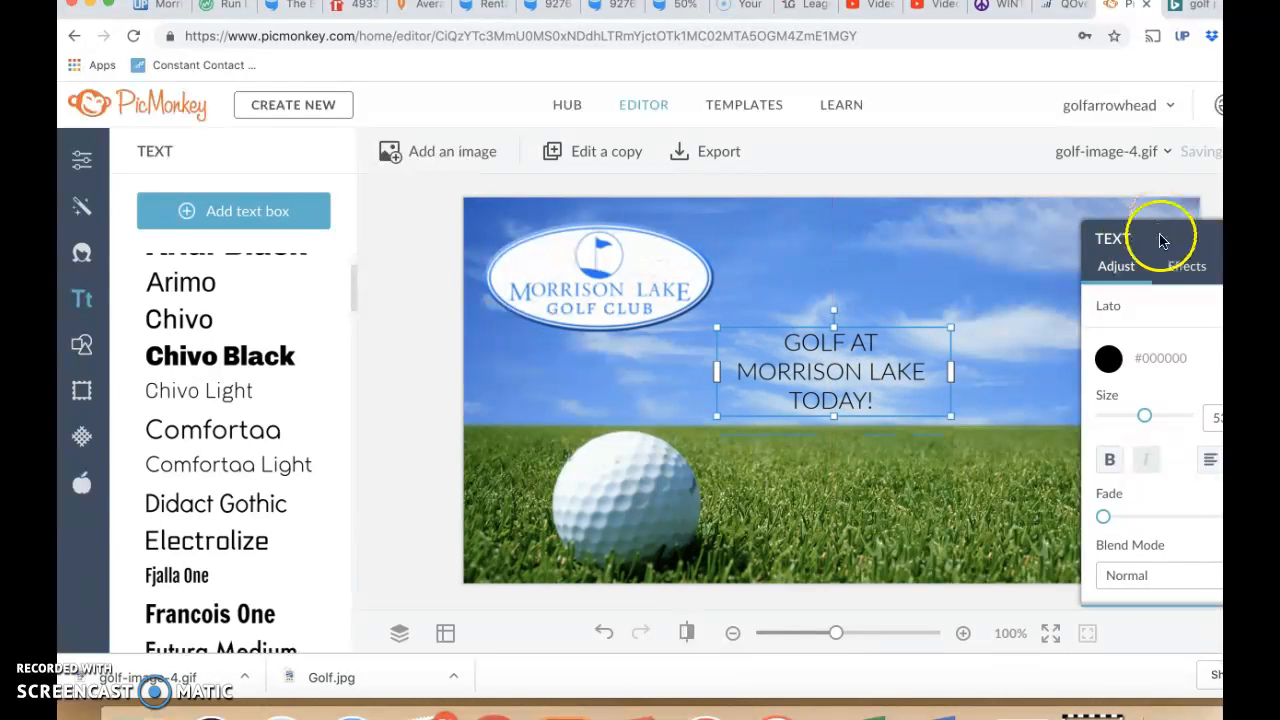
{"action": "left_click", "coordinate": [1178, 266]}
{"action": "left_click", "coordinate": [1108, 305]}
{"action": "left_click", "coordinate": [821, 350]}
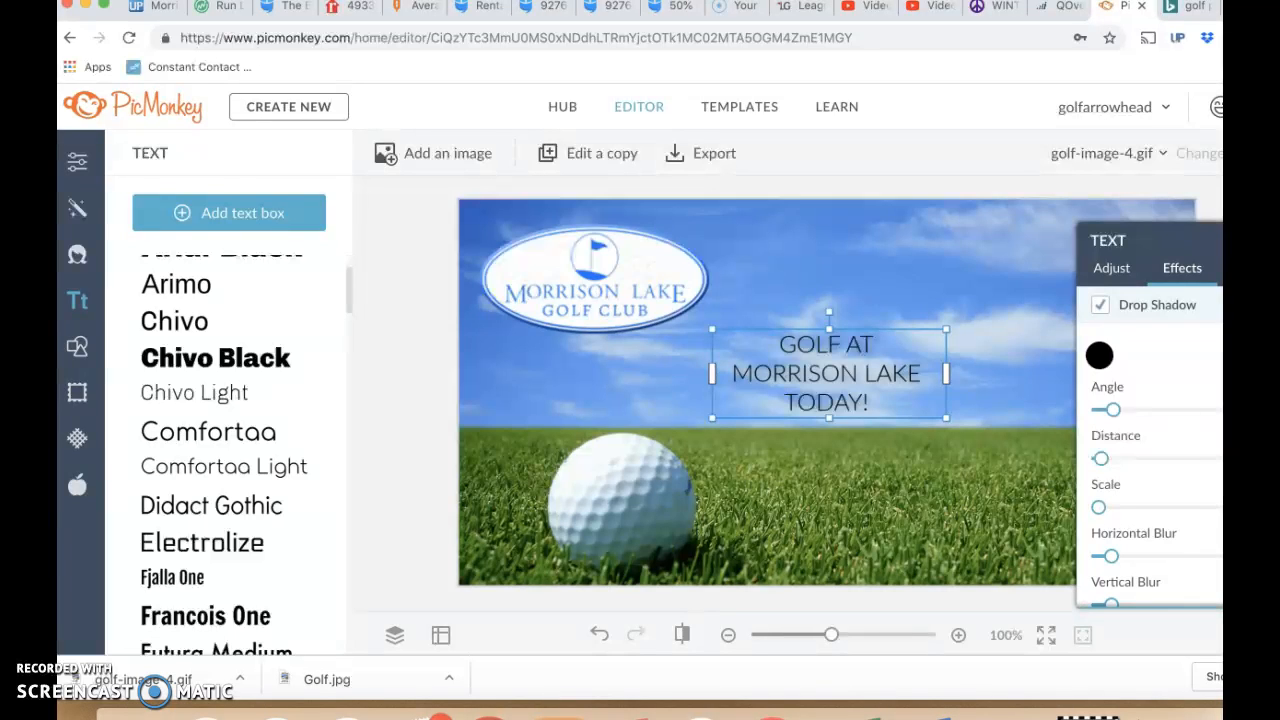
{"action": "key", "text": "Escape"}
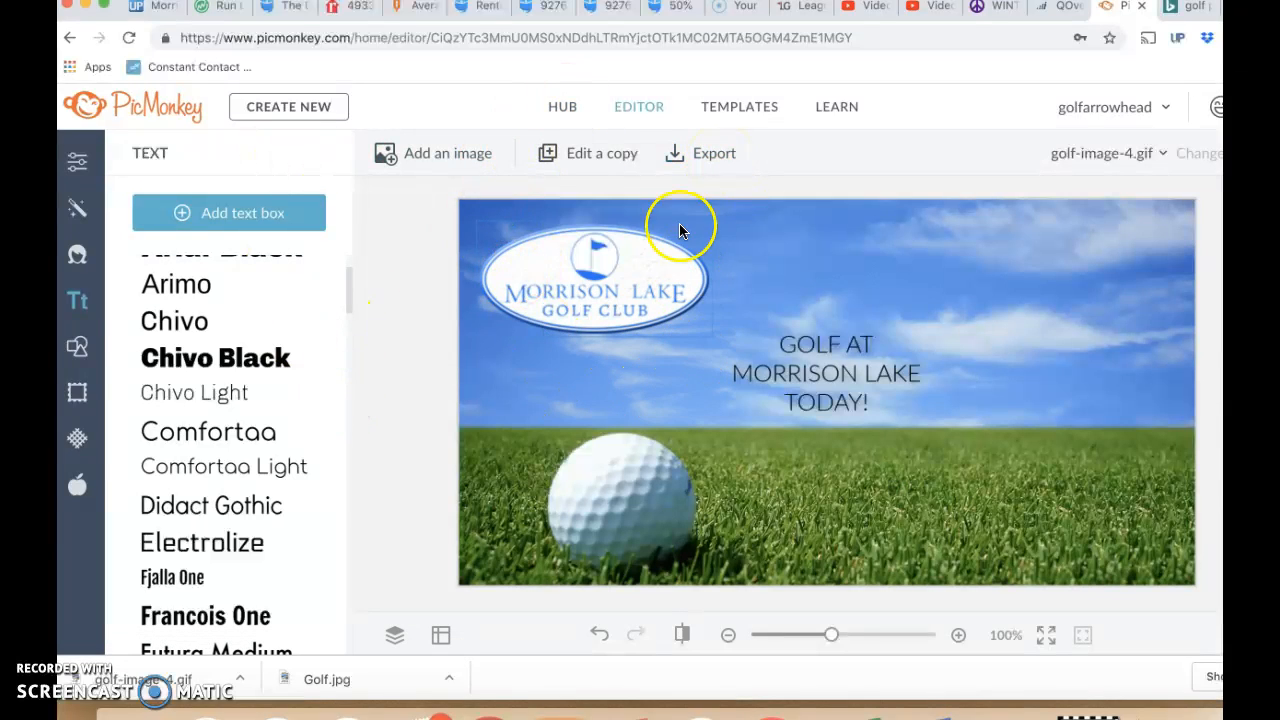
- Return to the Hub and move golf-image-4.gif from the Leagues collection to the Misc. collection
{"action": "left_click", "coordinate": [560, 108]}
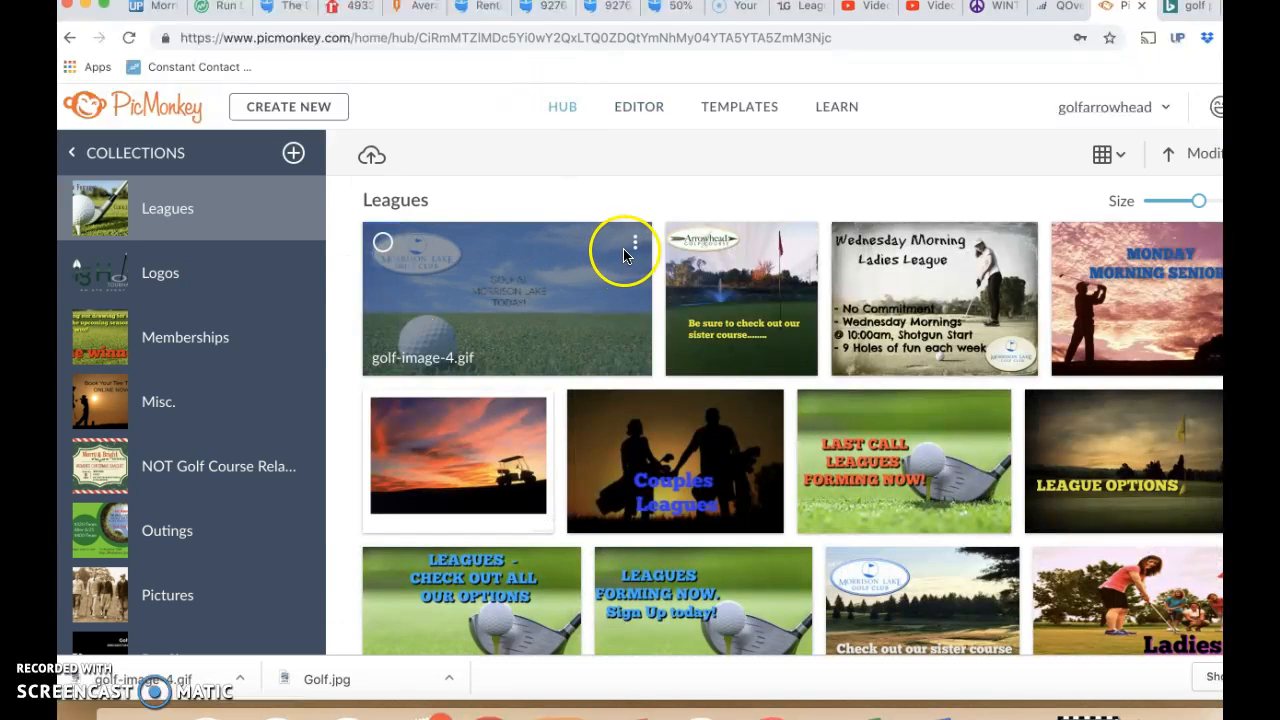
{"action": "left_click", "coordinate": [634, 245]}
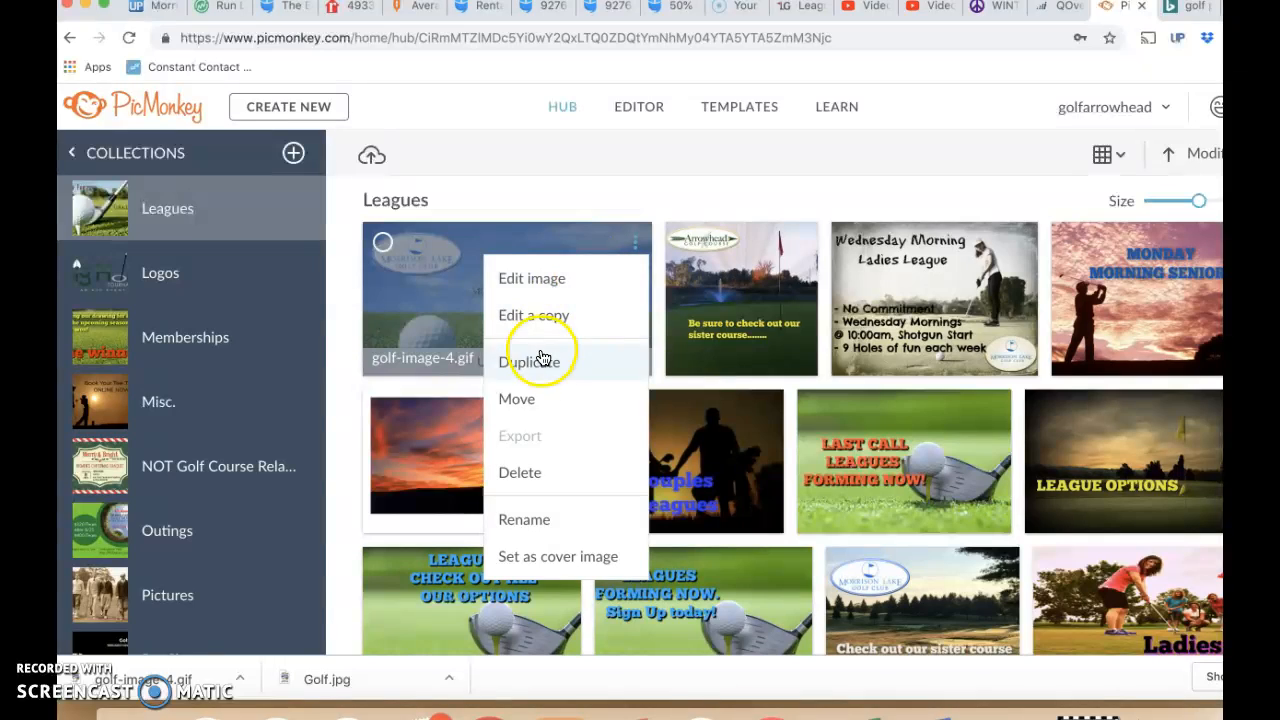
{"action": "left_click", "coordinate": [535, 402]}
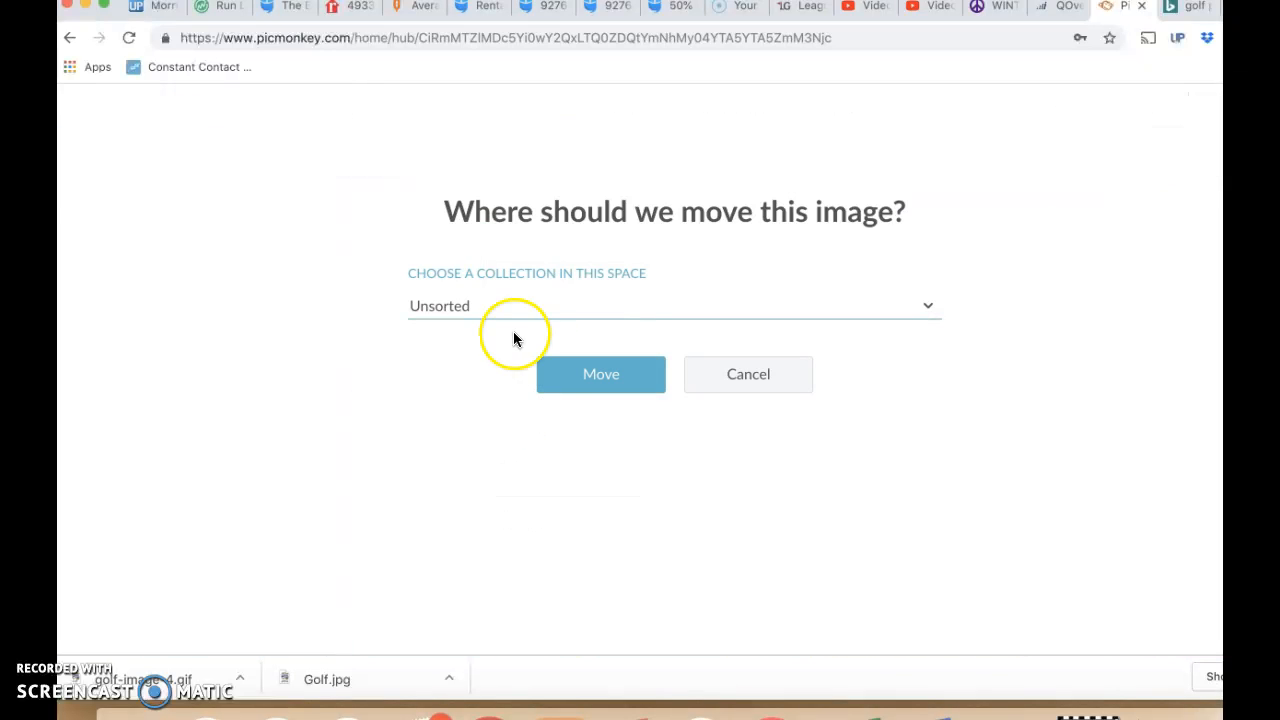
{"action": "left_click", "coordinate": [925, 308]}
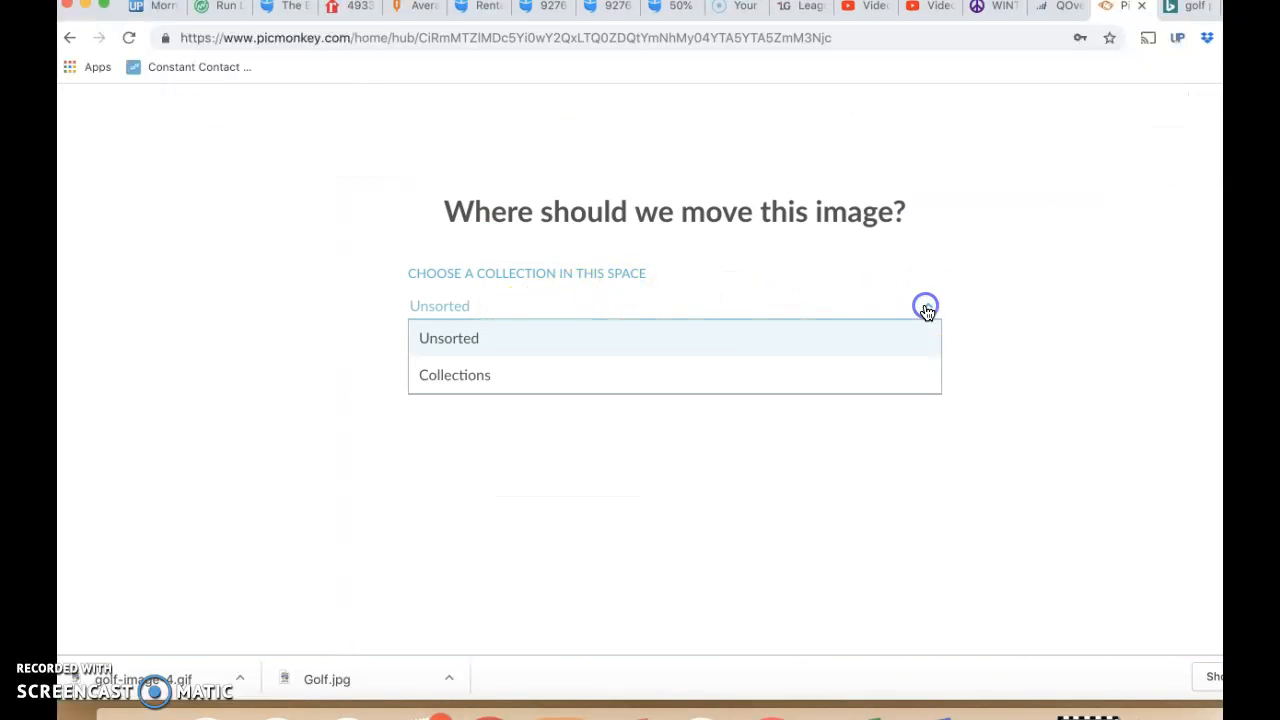
{"action": "left_click", "coordinate": [720, 386]}
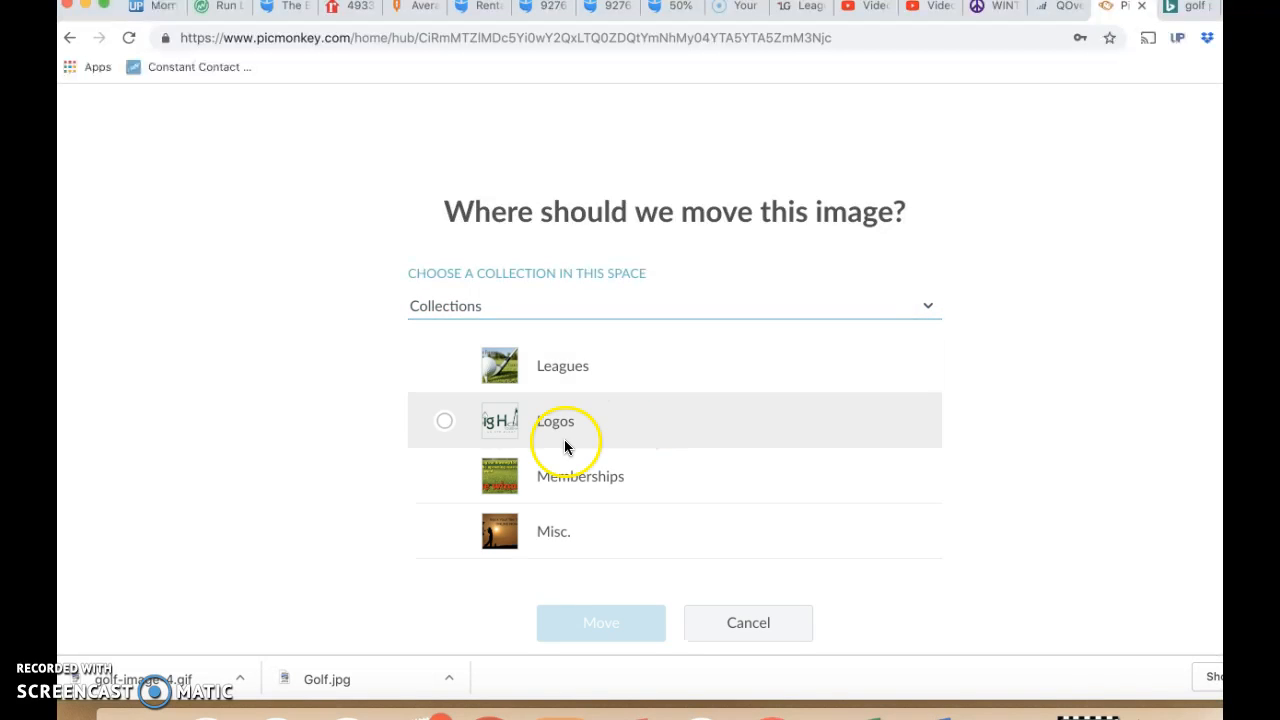
{"action": "left_click", "coordinate": [444, 531]}
{"action": "left_click", "coordinate": [598, 625]}
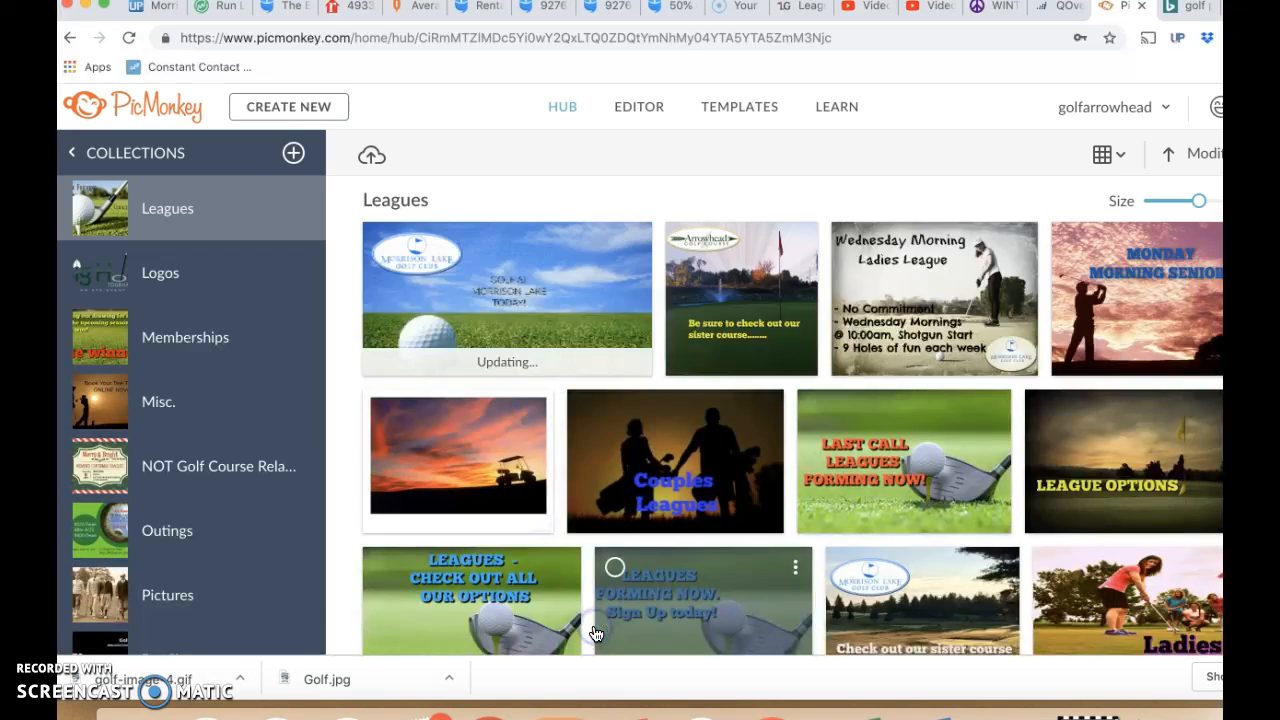